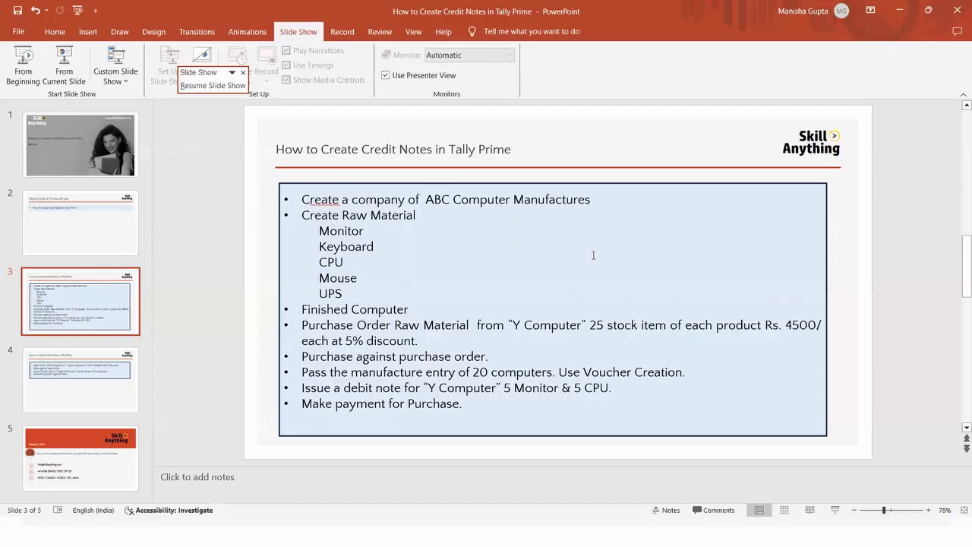
pyautogui.hotkey('alt', 'Tab')
pyautogui.hotkey('alt', 'Tab')
# - Leave the Day Book and start a new Sales voucher entry
pyautogui.press('Tab')
pyautogui.press('Tab')
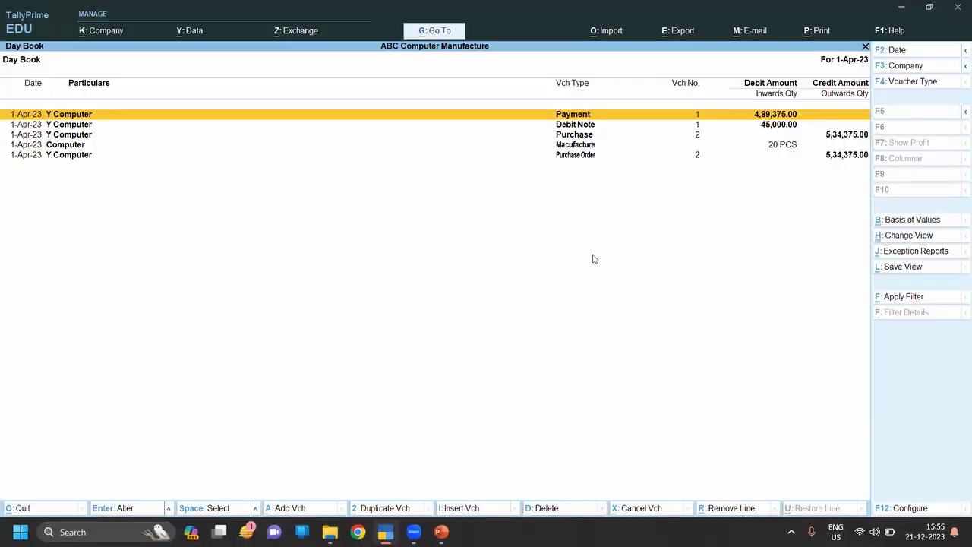
pyautogui.press('Escape')
pyautogui.press('Escape')
pyautogui.press('Escape')
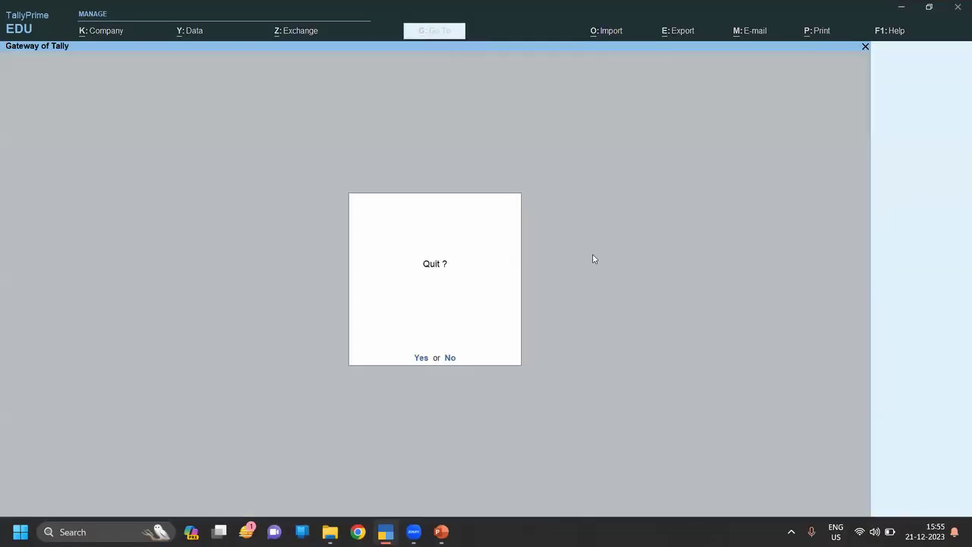
pyautogui.press('n')
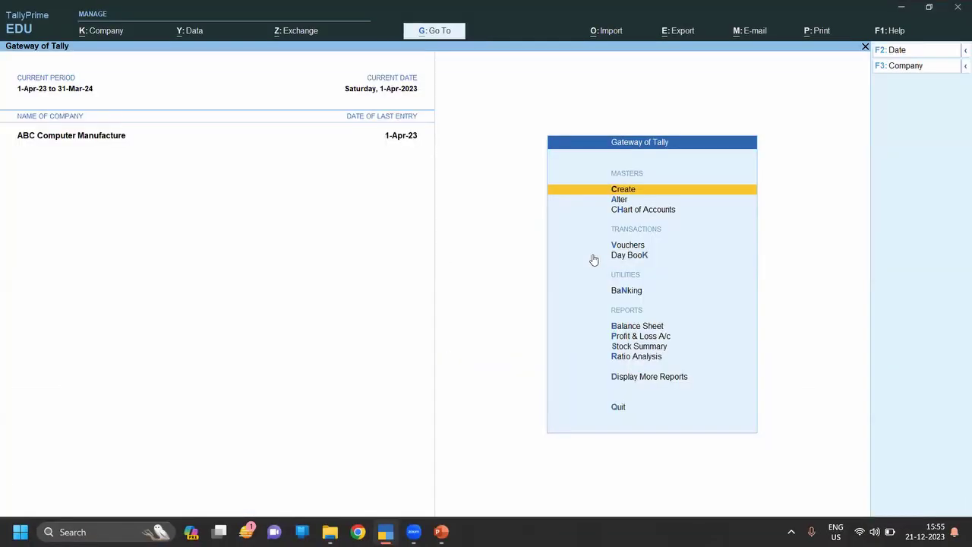
pyautogui.press('v')
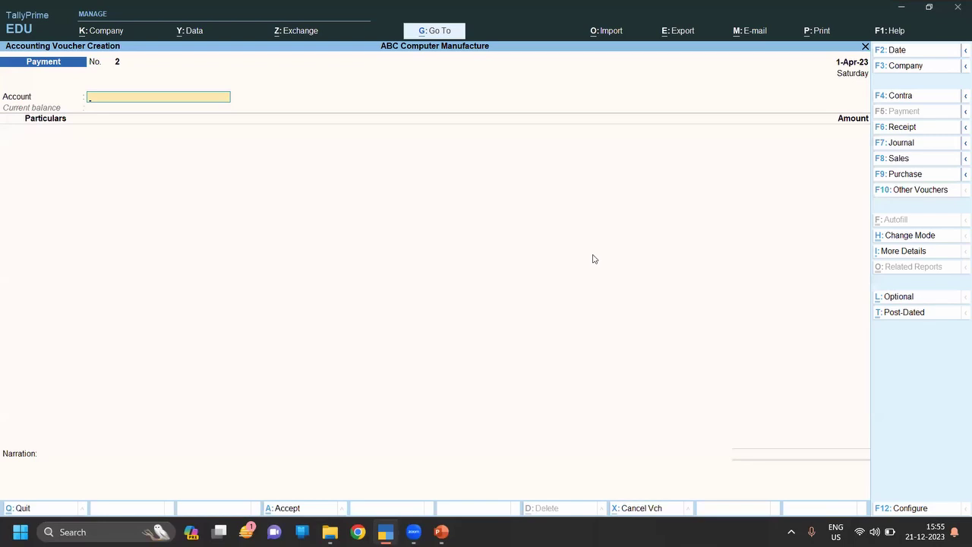
pyautogui.press('F8')
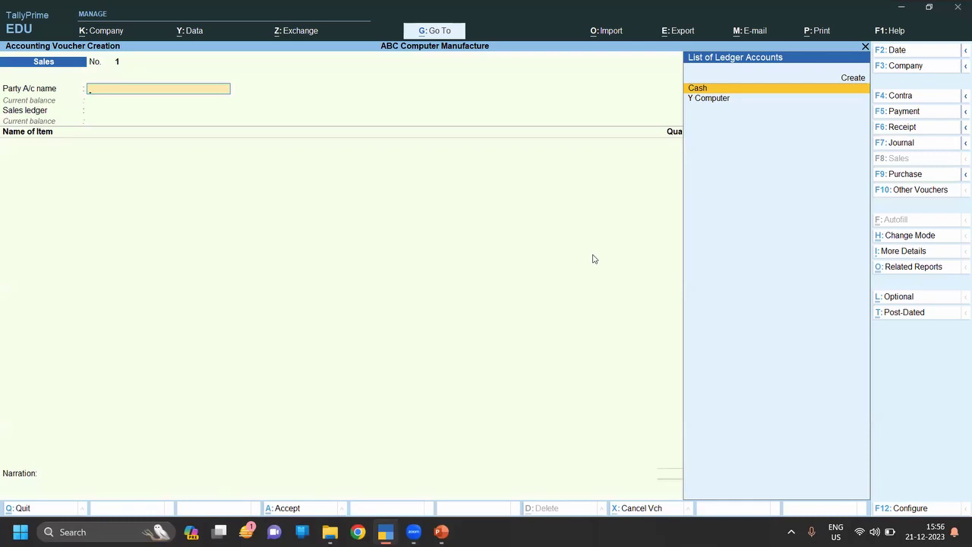
# - Reveal inactive voucher types and choose Sales Order for ABC Computer Manufacture
pyautogui.press('F10')
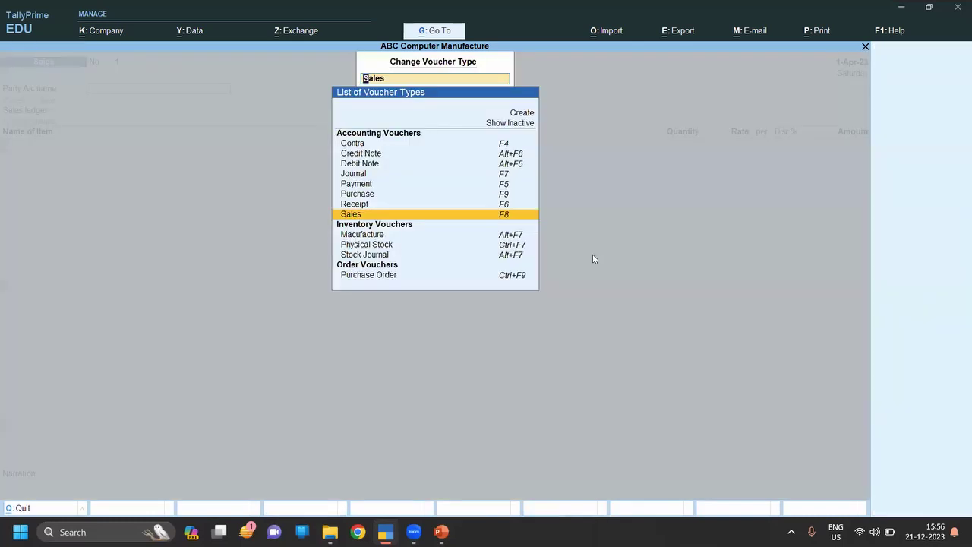
pyautogui.press('Up')
pyautogui.press('Up')
pyautogui.press('Up')
pyautogui.press('Up')
pyautogui.press('Up')
pyautogui.press('Up')
pyautogui.press('Up')
pyautogui.press('Up')
pyautogui.press('Return')
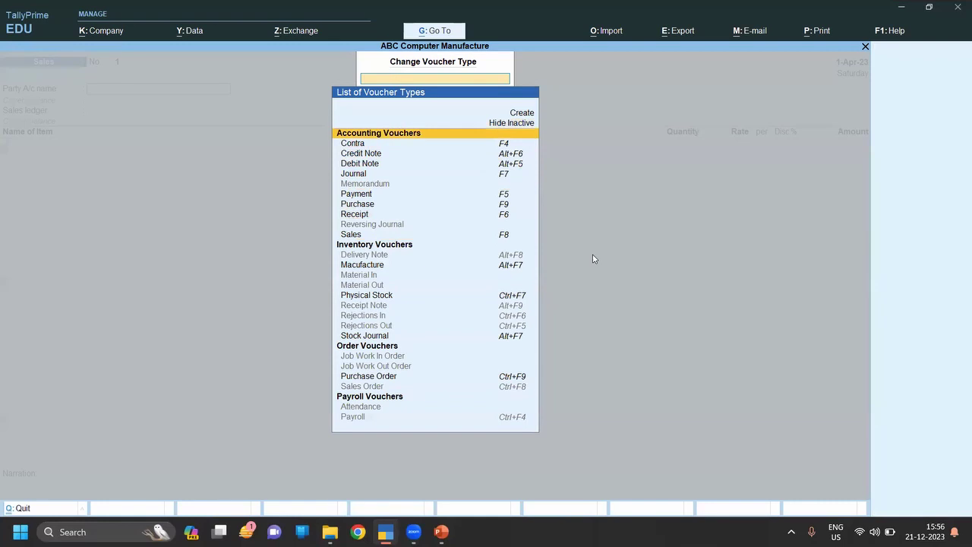
pyautogui.press('Down')
pyautogui.press('Down')
pyautogui.press('Down')
pyautogui.press('Down')
pyautogui.press('Down')
pyautogui.press('Down')
pyautogui.press('Up')
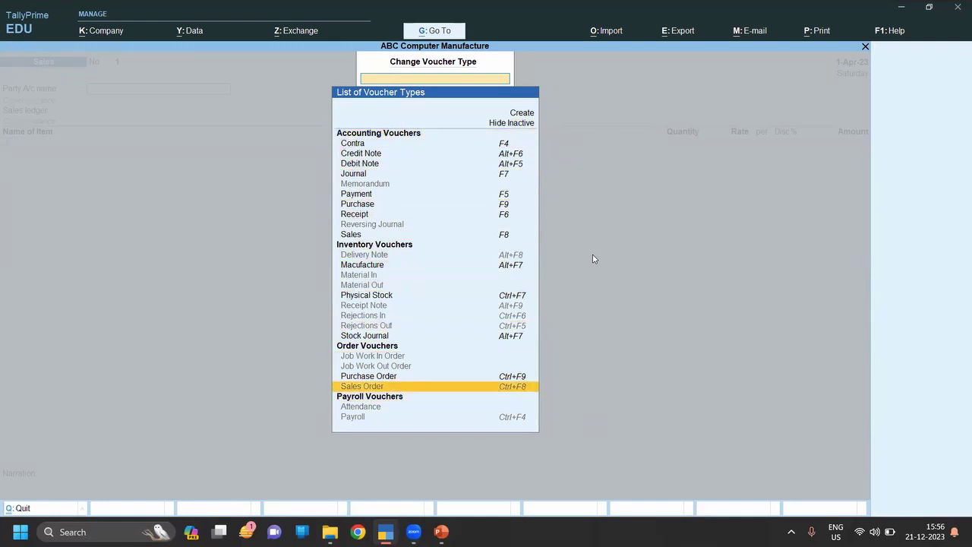
pyautogui.press('Return')
# - Activate Sales Order and create party ledger Gupta's Electronic under Sundry Debtors
pyautogui.press('y')
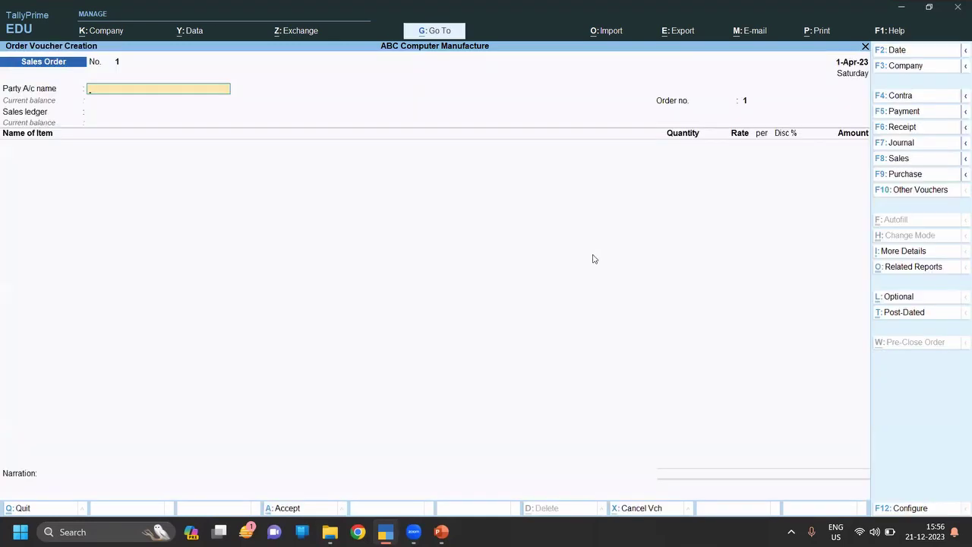
pyautogui.hotkey('alt', 'c')
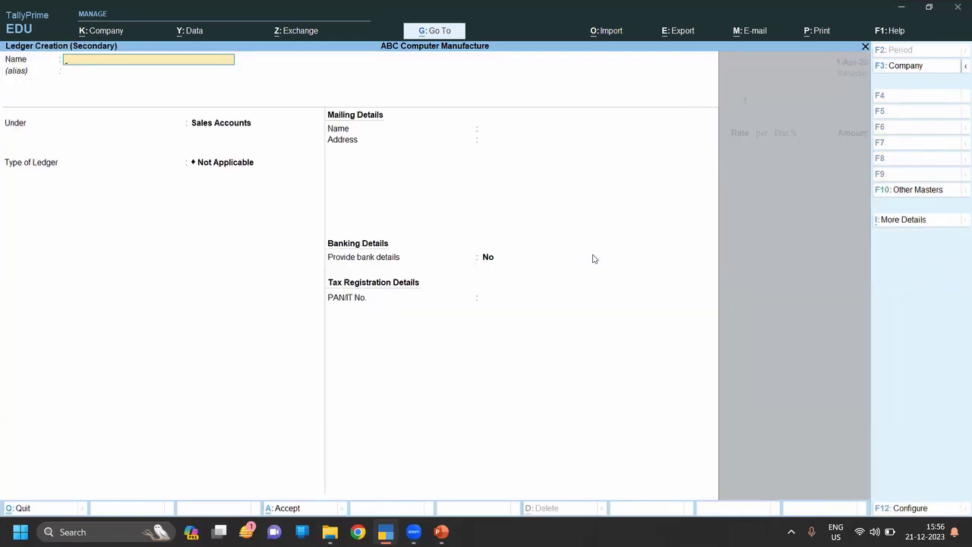
pyautogui.write('Gu')
pyautogui.write("pta's")
pyautogui.write(' Electr')
pyautogui.write('onic')
pyautogui.press('Return')
pyautogui.write('S')
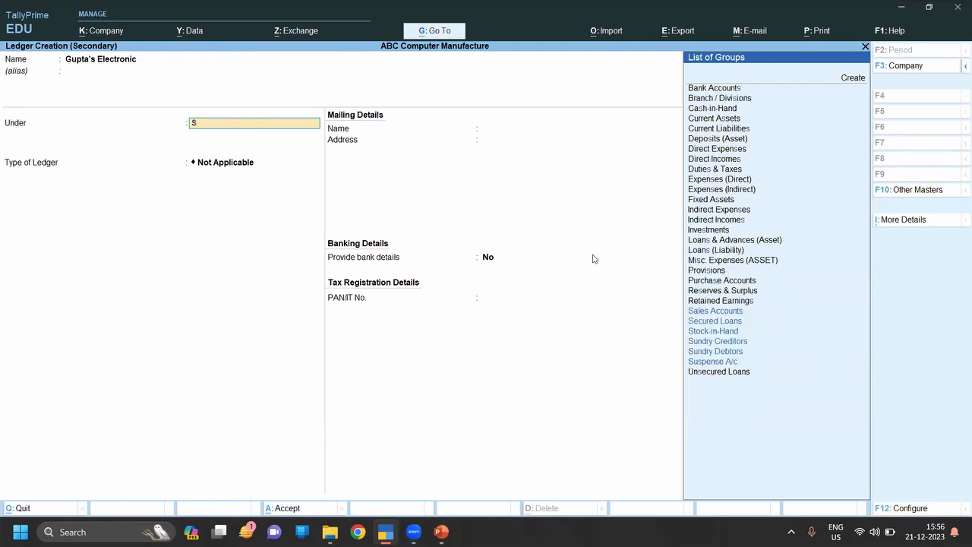
pyautogui.press('Up')
pyautogui.press('Up')
pyautogui.press('Return')
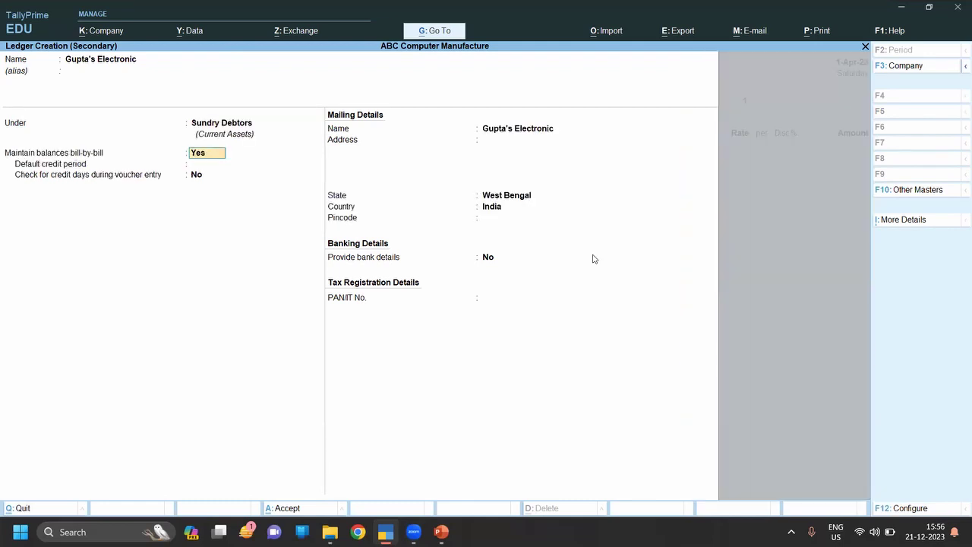
pyautogui.hotkey('ctrl', 'a')
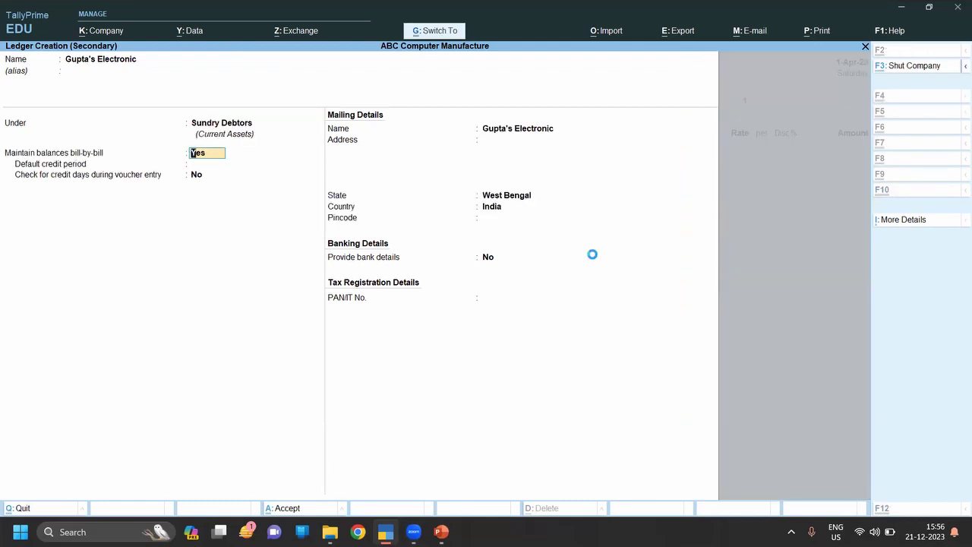
# - Accept the order and party details and set order number 200
pyautogui.hotkey('ctrl', 'a')
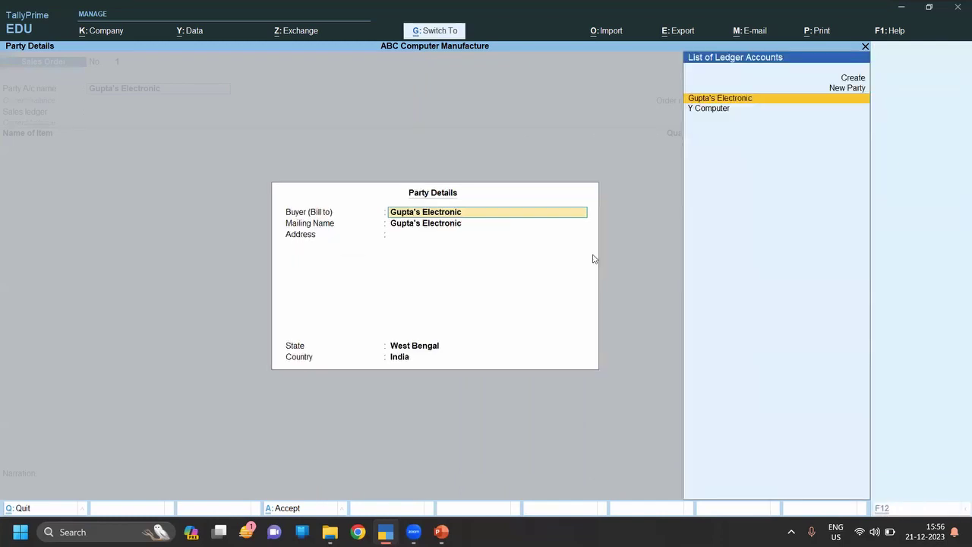
pyautogui.hotkey('ctrl', 'a')
pyautogui.press('Return')
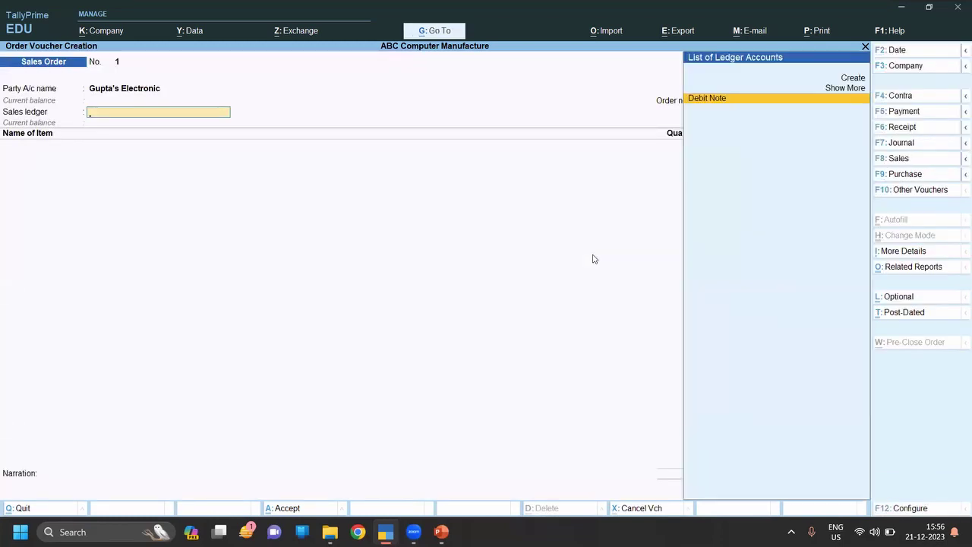
pyautogui.press('BackSpace')
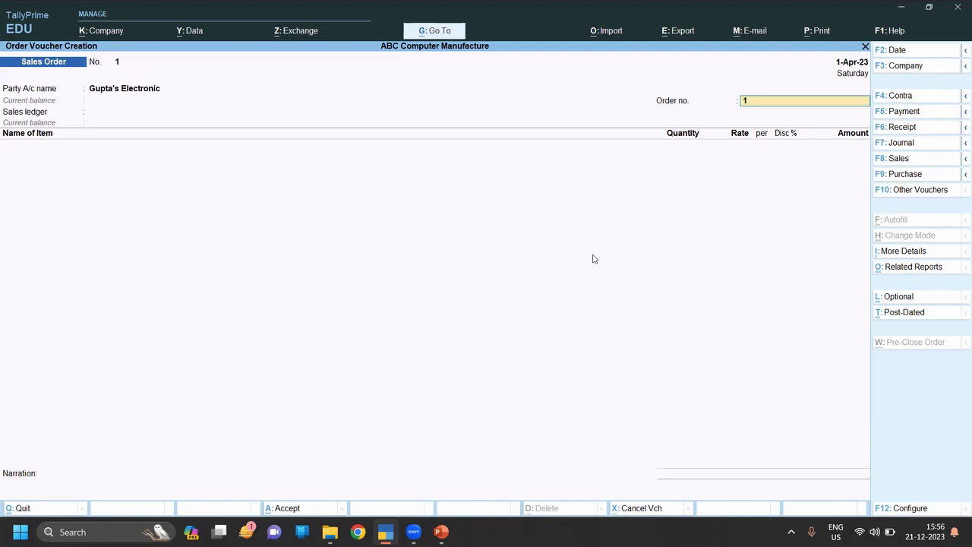
pyautogui.write('00')
pyautogui.press('Return')
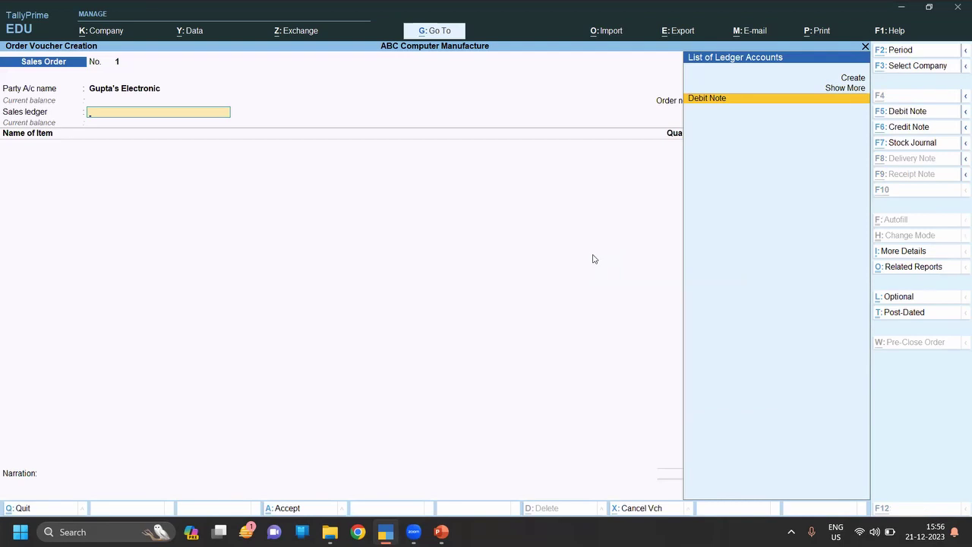
# - Create the Sales Order ledger under Sales Accounts as the sales ledger
pyautogui.hotkey('alt', 'c')
pyautogui.write('Sal')
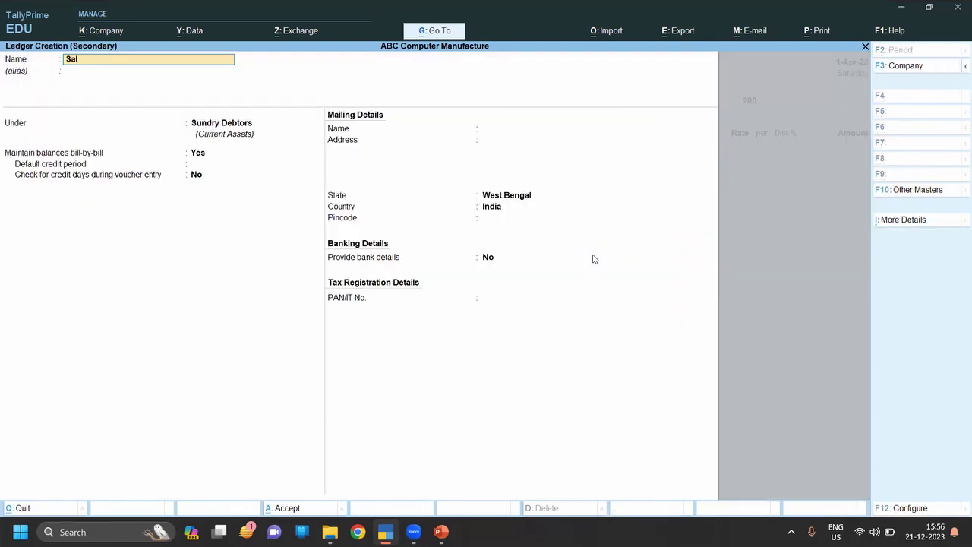
pyautogui.write('es Or')
pyautogui.write('der')
pyautogui.press('Return')
pyautogui.press('Return')
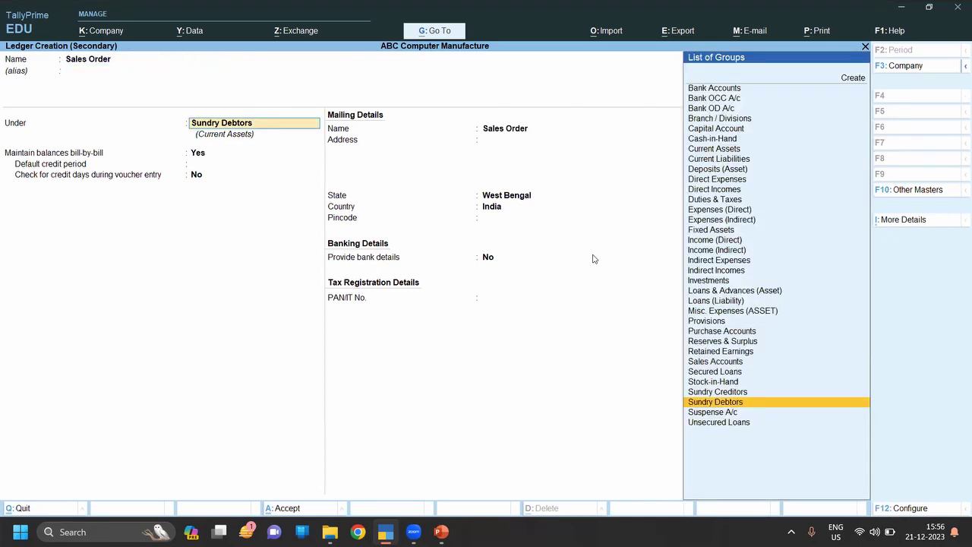
pyautogui.write('Sa')
pyautogui.press('Return')
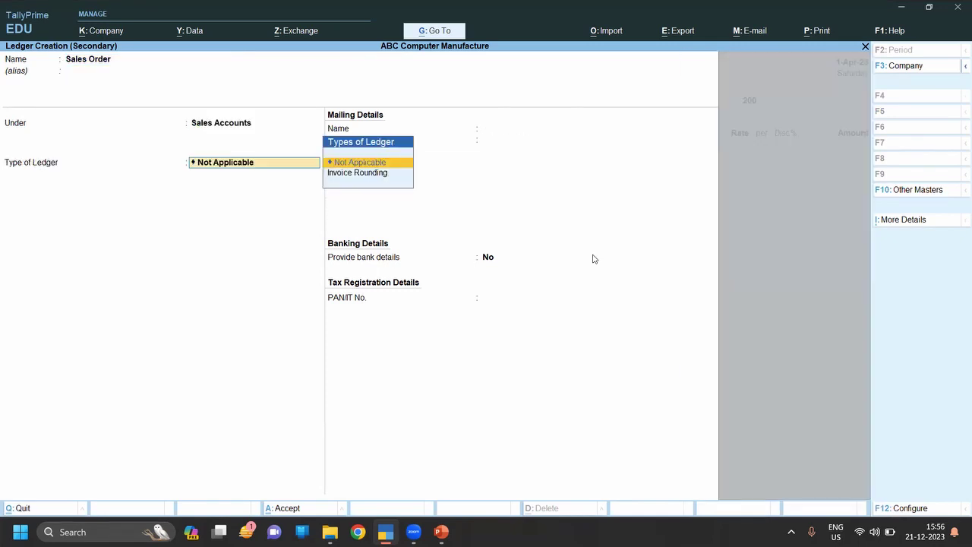
pyautogui.press('Return')
pyautogui.hotkey('ctrl', 'a')
pyautogui.press('Return')
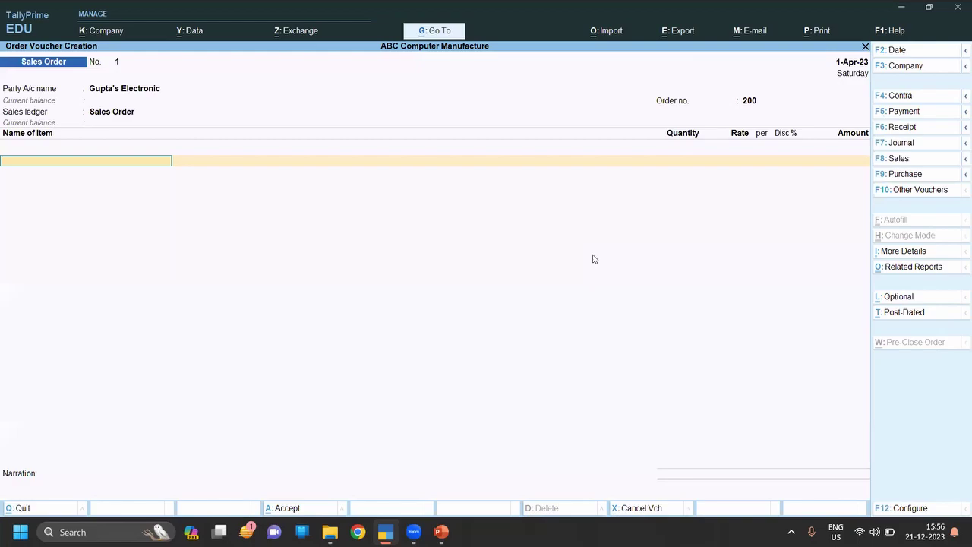
# - Order 10 Computers at 75,000 less 10% (6,75,000) and save Sales Order 1
pyautogui.hotkey('alt', 'Tab')
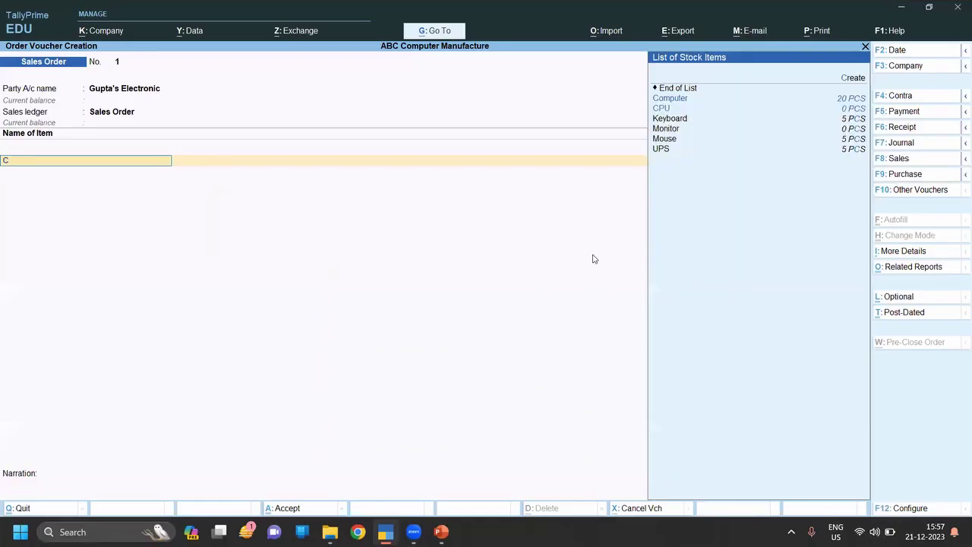
pyautogui.press('Down')
pyautogui.press('Return')
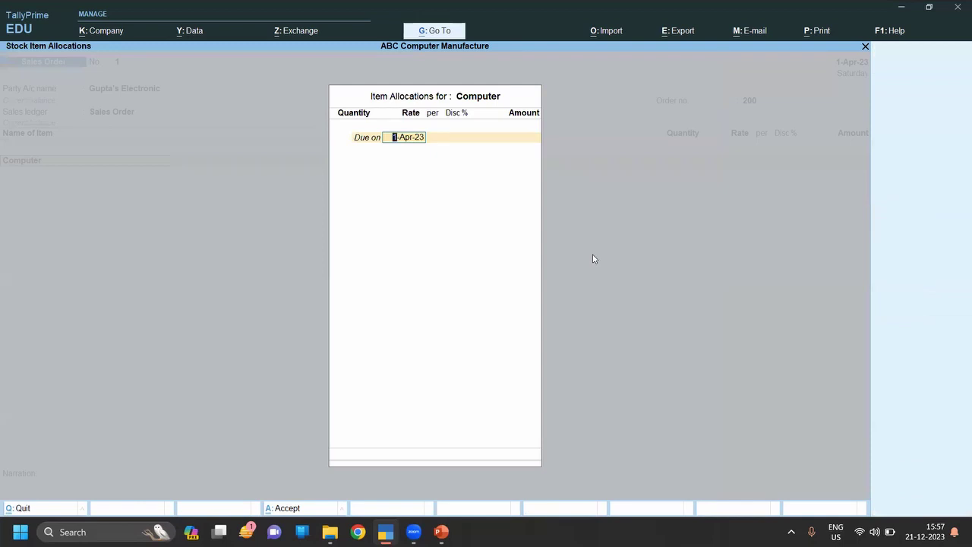
pyautogui.press('Return')
pyautogui.write('1')
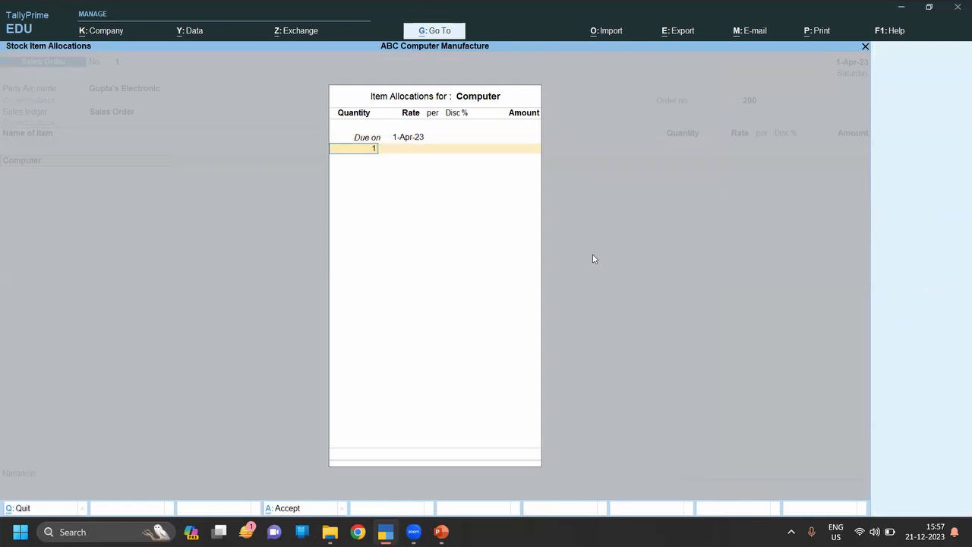
pyautogui.write('0')
pyautogui.press('Return')
pyautogui.write('7')
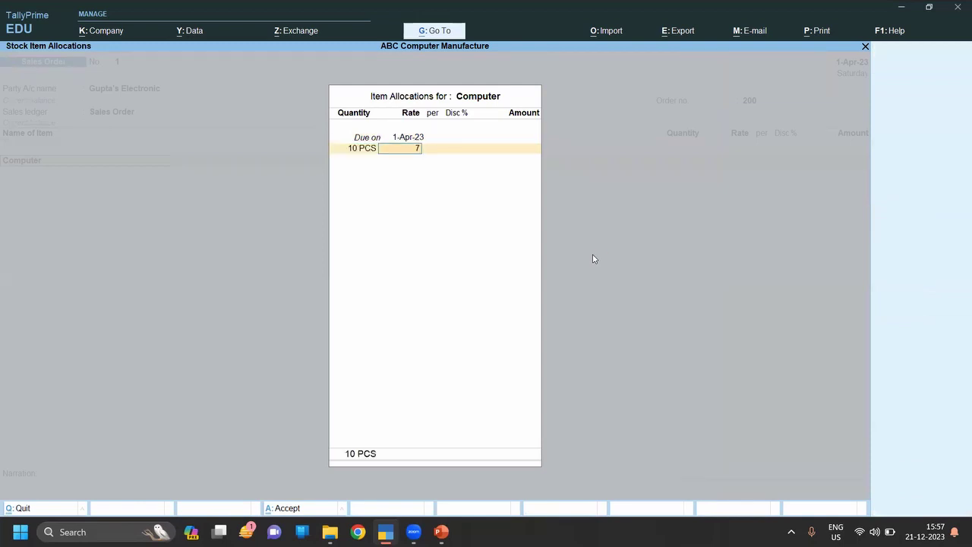
pyautogui.write('5,000')
pyautogui.press('Return')
pyautogui.press('Return')
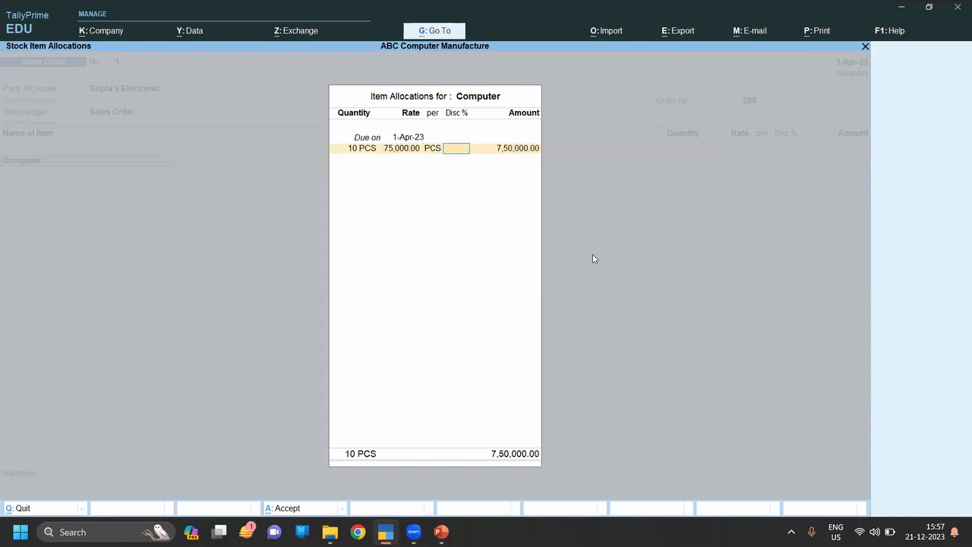
pyautogui.write('10')
pyautogui.press('Return')
pyautogui.press('Return')
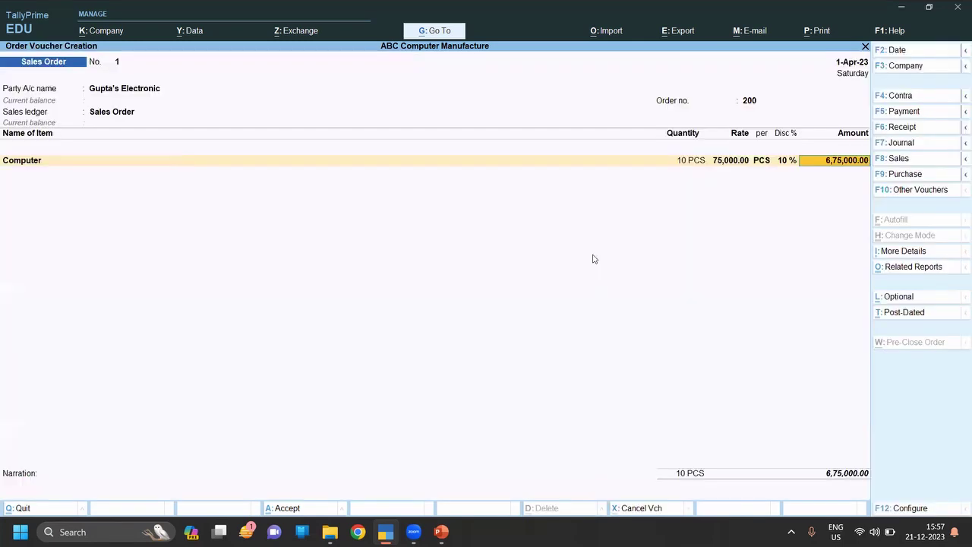
pyautogui.press('Return')
pyautogui.hotkey('ctrl', 'a')
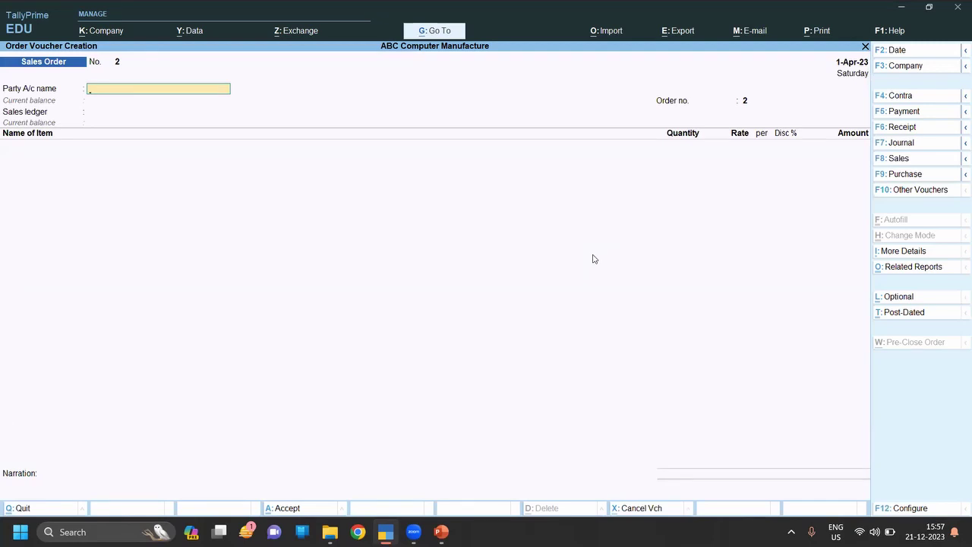
# - Start a Sales voucher with Gupta's Electronic as the party
pyautogui.press('F8')
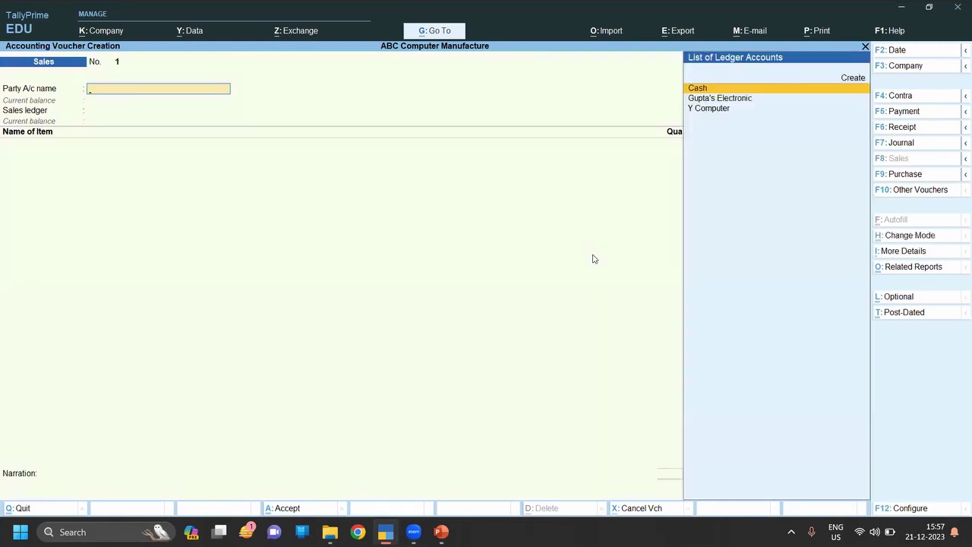
pyautogui.press('Down')
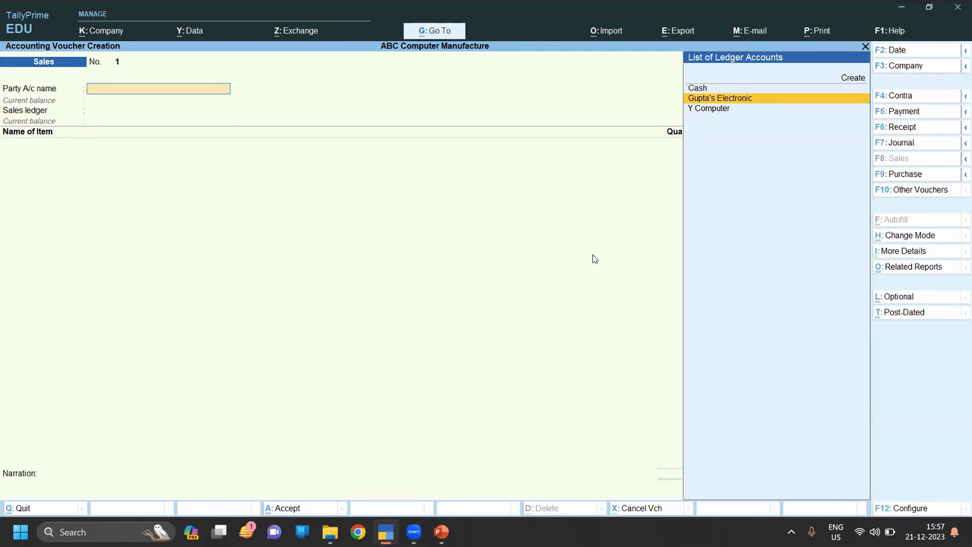
pyautogui.press('Return')
pyautogui.hotkey('ctrl', 'a')
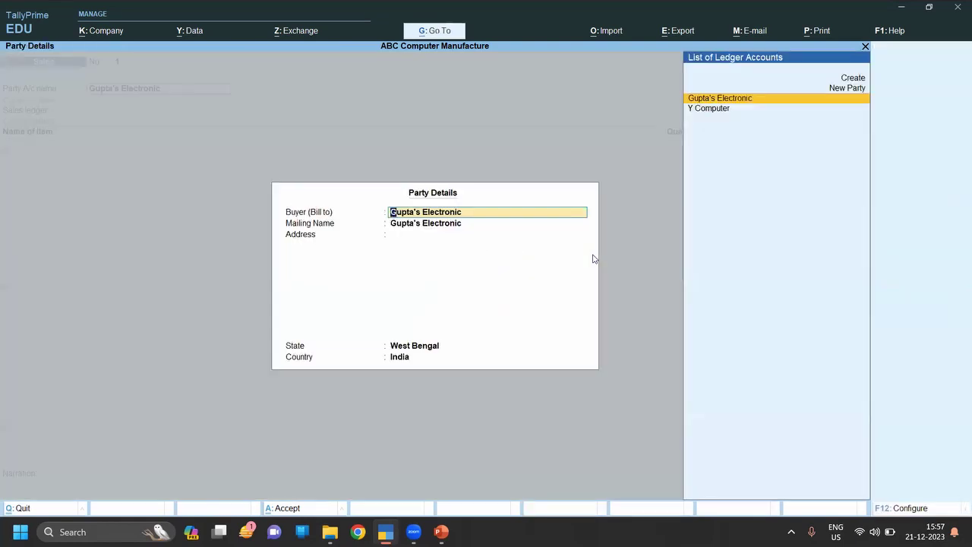
pyautogui.hotkey('ctrl', 'a')
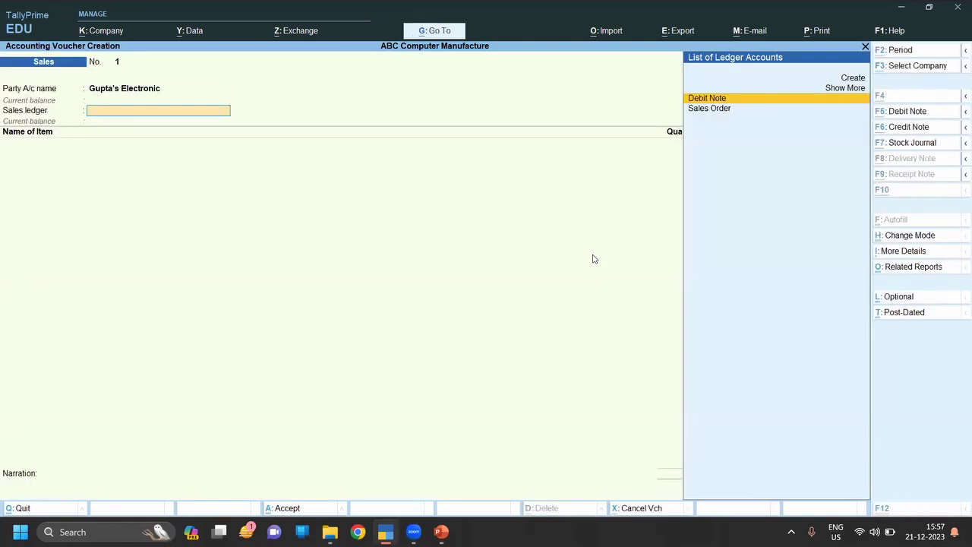
# - Create a Sale ledger under Sales Accounts for the voucher
pyautogui.hotkey('alt', 'c')
pyautogui.write('Sales')
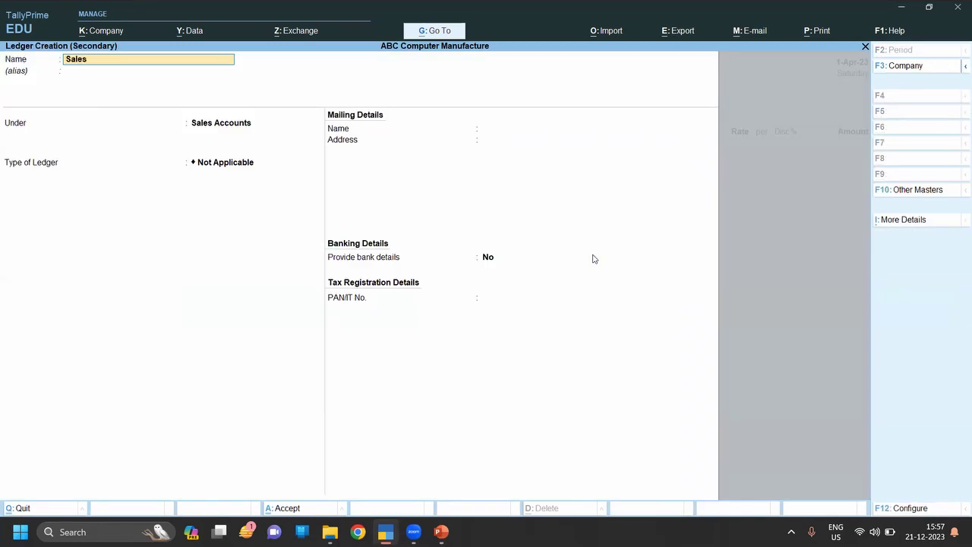
pyautogui.press('BackSpace')
pyautogui.press('Return')
pyautogui.press('Return')
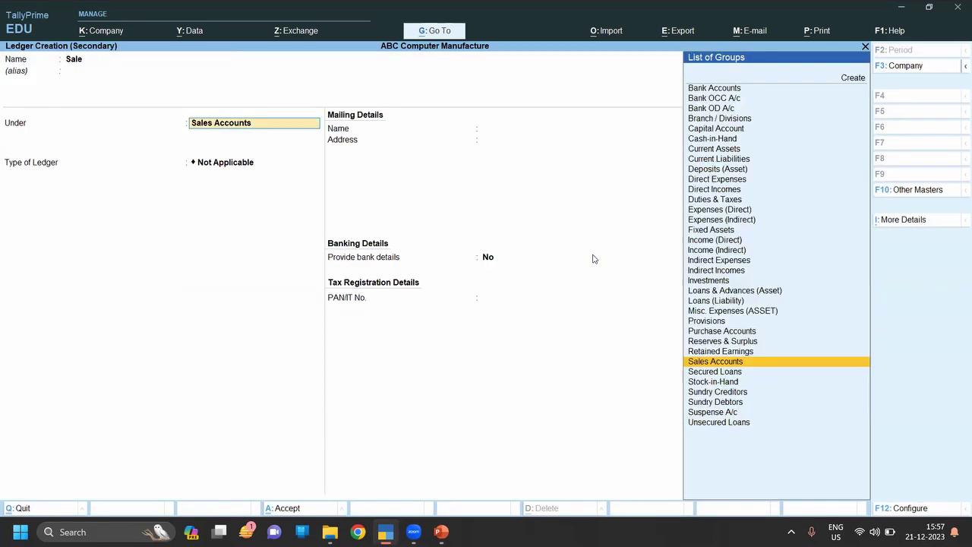
pyautogui.hotkey('ctrl', 'a')
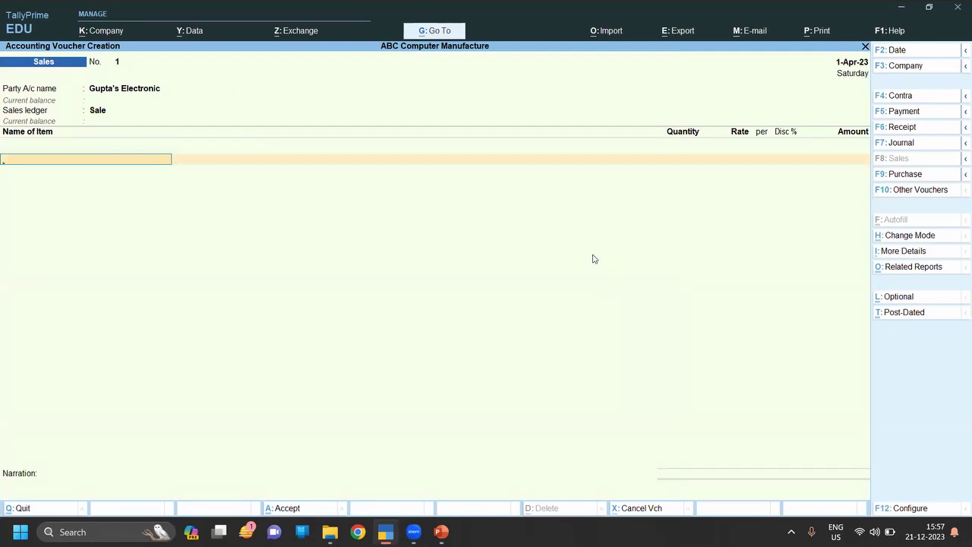
# - Bill the Computers against order 200 for 6,75,000
pyautogui.write('C')
pyautogui.press('Return')
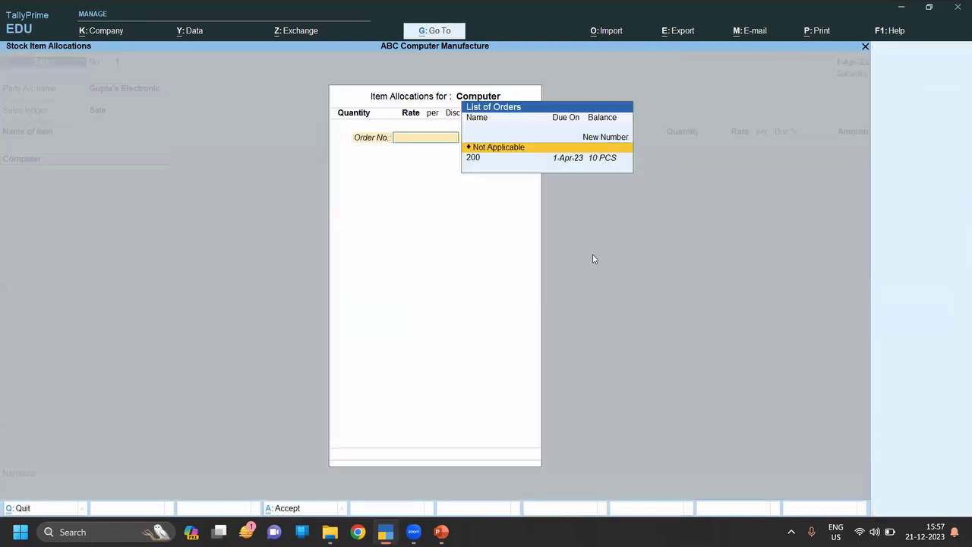
pyautogui.press('Down')
pyautogui.press('Return')
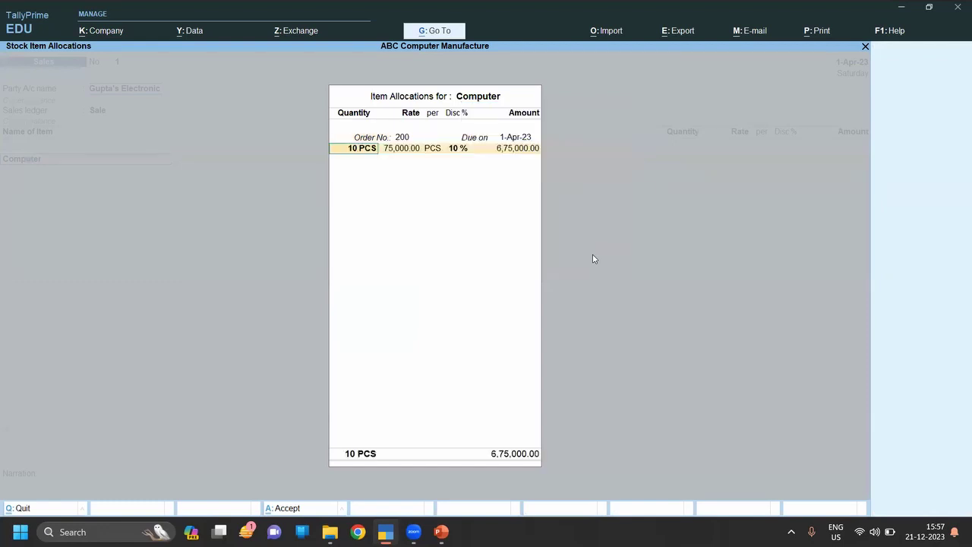
pyautogui.hotkey('ctrl', 'a')
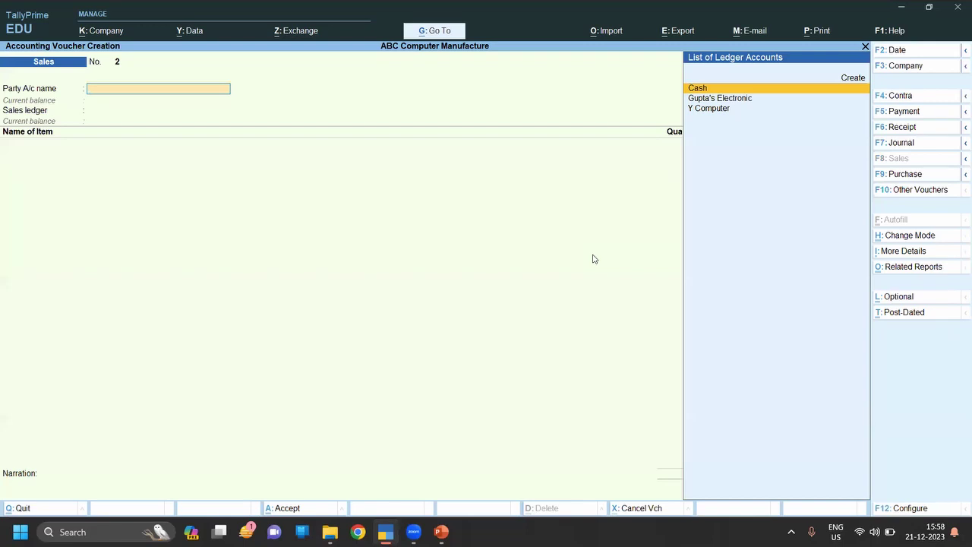
# - Bring up the voucher type list over blank Sales voucher 2
pyautogui.press('F10')
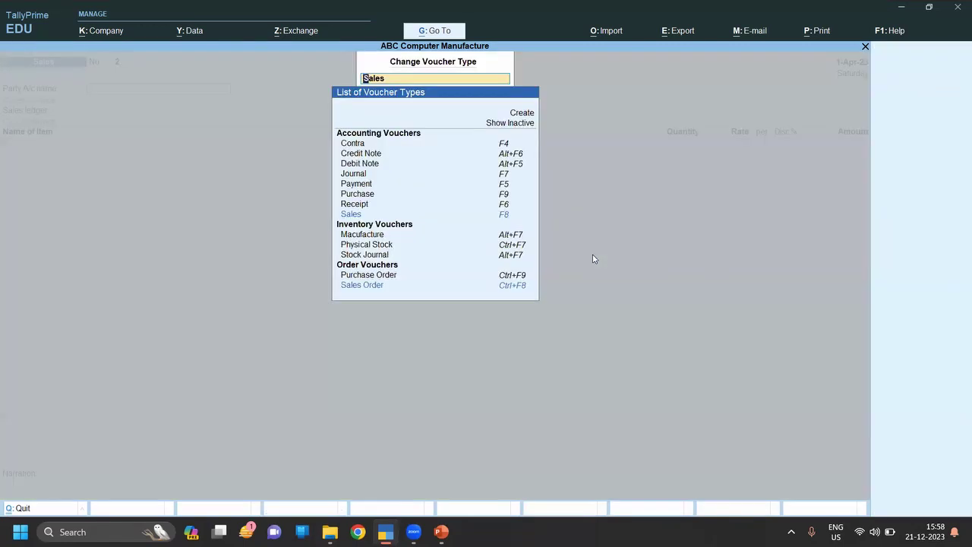
pyautogui.press('Up')
pyautogui.press('Up')
pyautogui.press('Up')
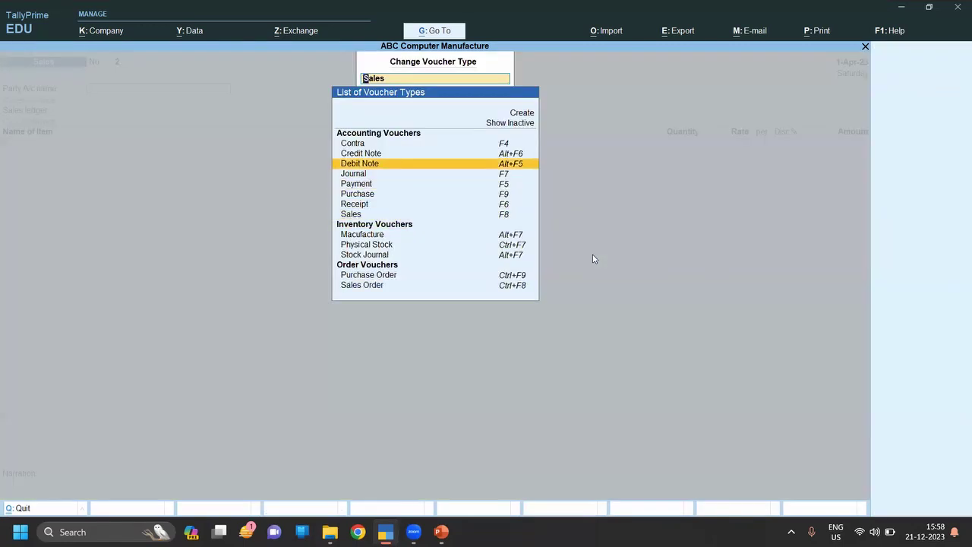
# - Switch to a Credit Note voucher with Gupta's Electronic as party
pyautogui.press('Up')
pyautogui.press('Return')
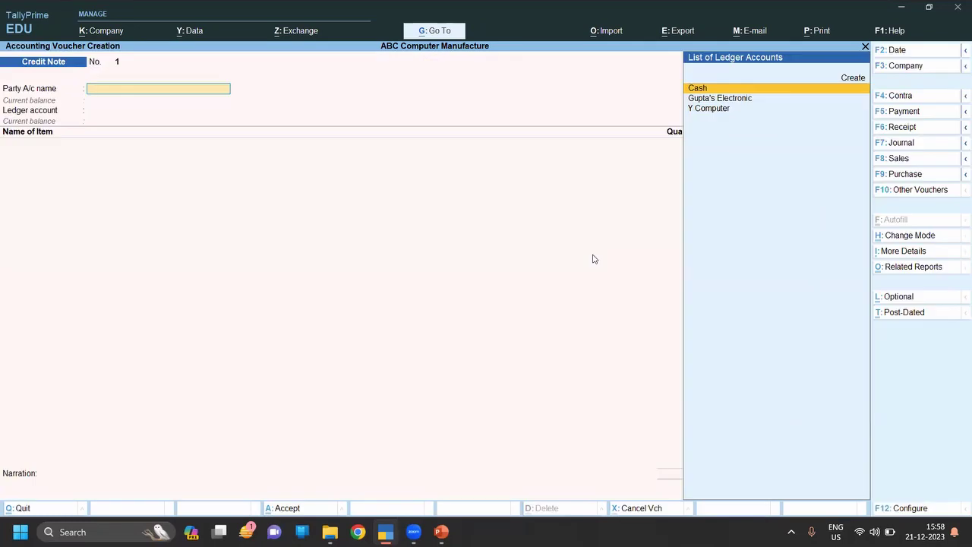
pyautogui.press('Down')
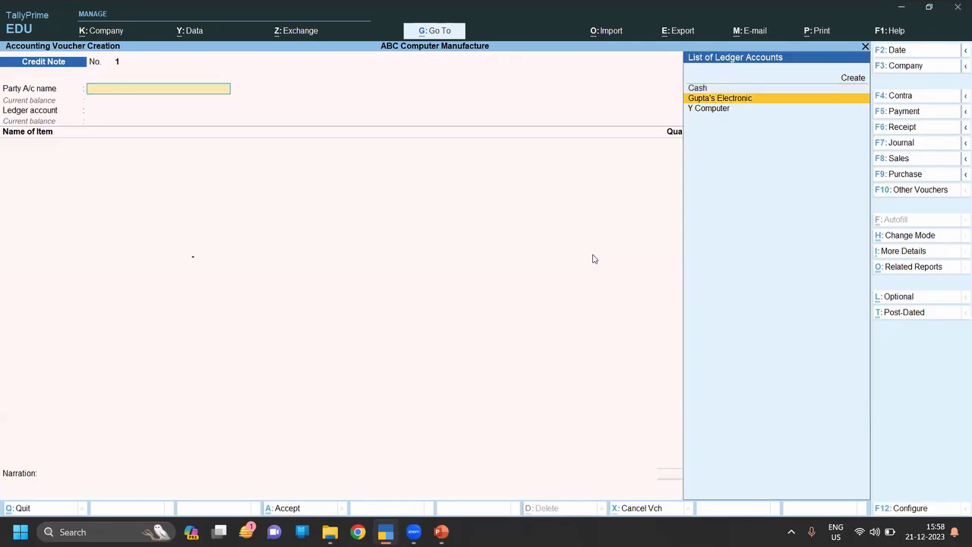
pyautogui.press('Return')
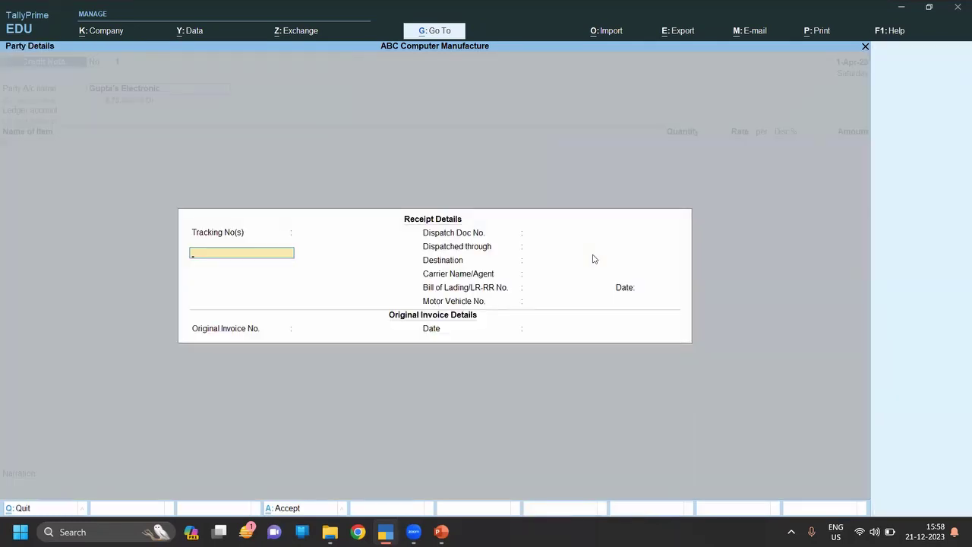
pyautogui.hotkey('ctrl', 'a')
pyautogui.hotkey('ctrl', 'a')
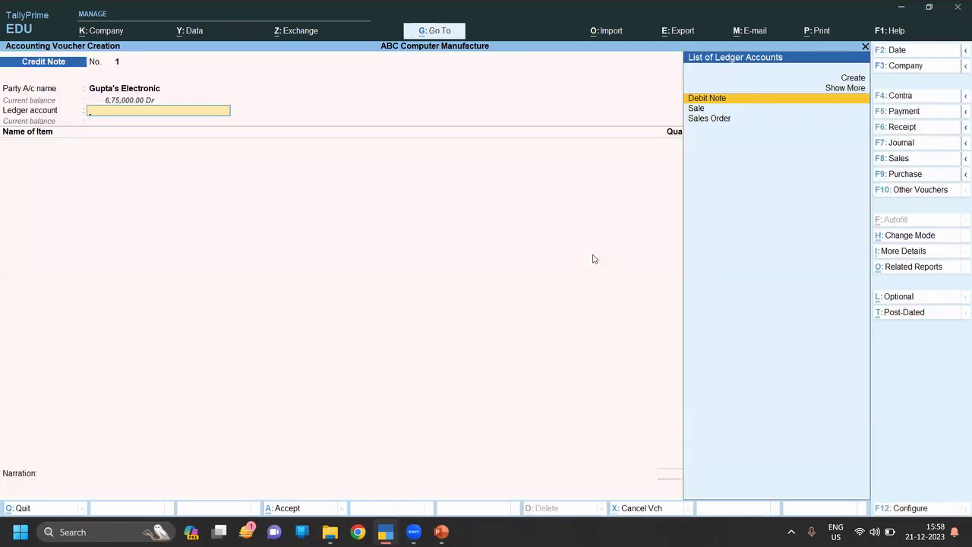
# - Create a Credit Note ledger under Purchase Accounts as the note's account
pyautogui.hotkey('alt', 'c')
pyautogui.write('Cr')
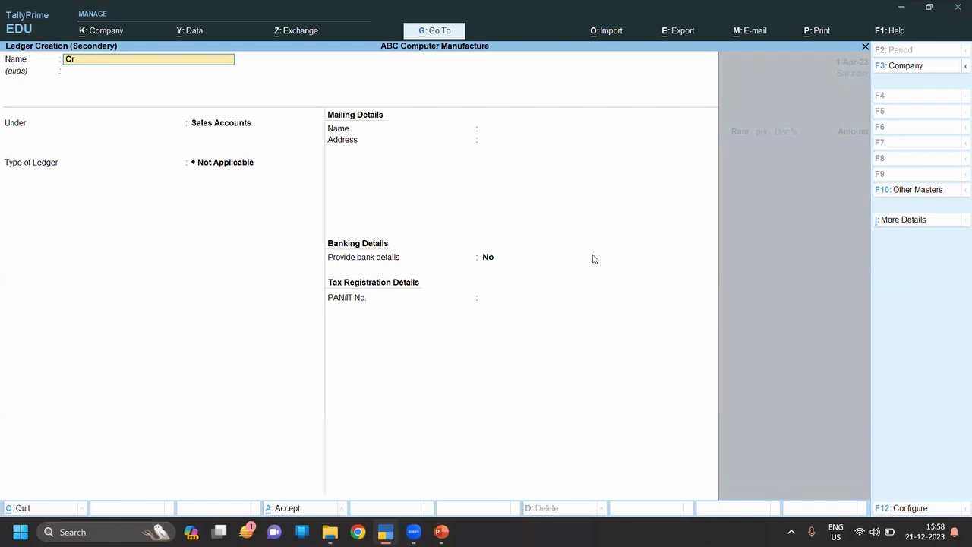
pyautogui.write('edit')
pyautogui.press('Escape')
pyautogui.press('Escape')
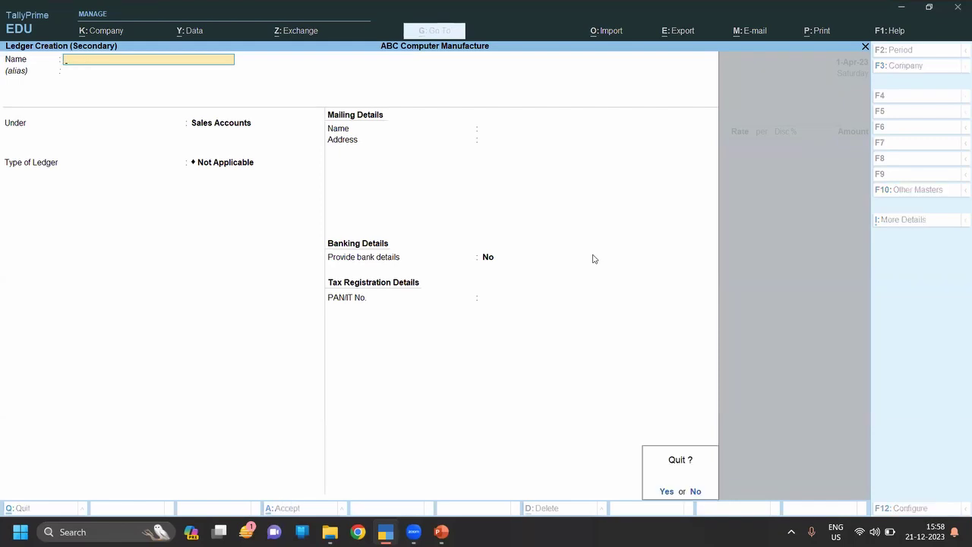
pyautogui.press('y')
pyautogui.hotkey('alt', 'c')
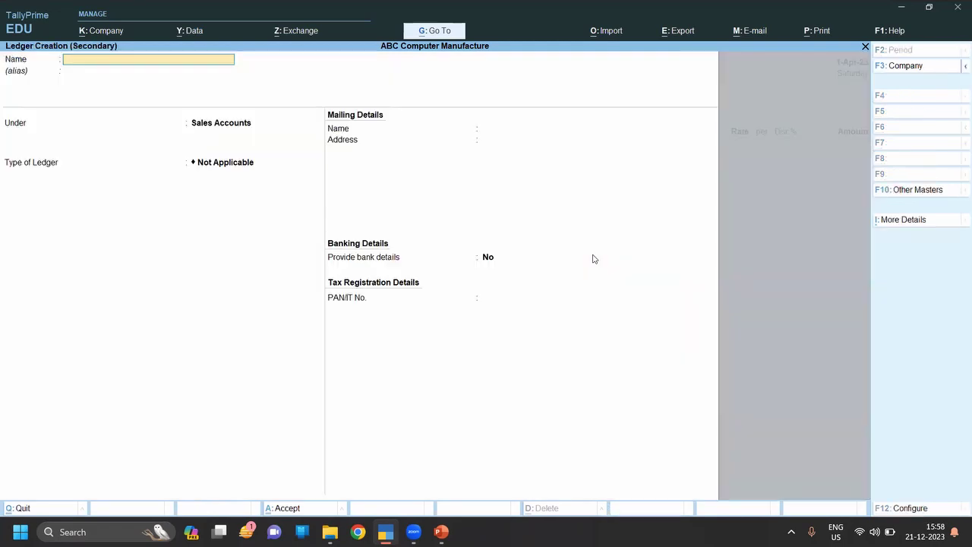
pyautogui.write('Cred')
pyautogui.write('it Note')
pyautogui.press('Return')
pyautogui.press('Return')
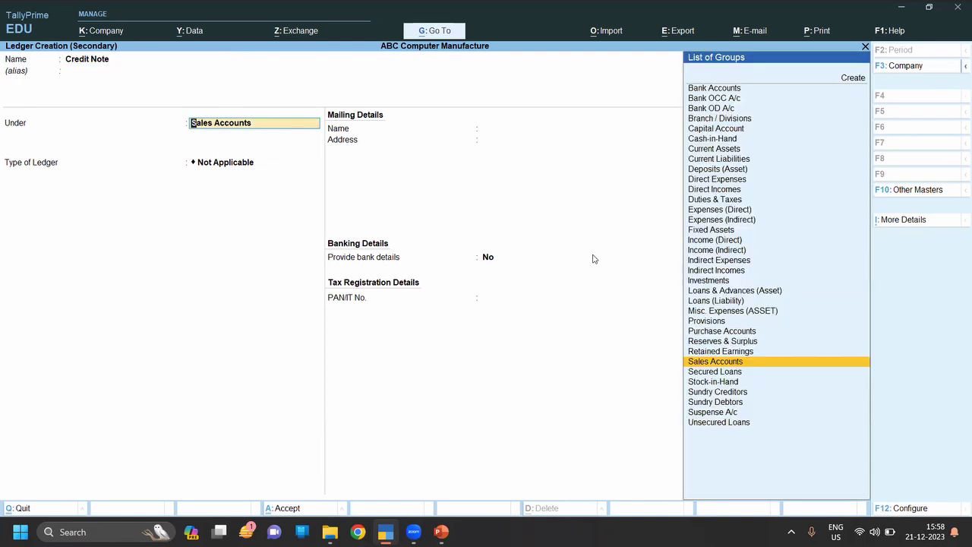
pyautogui.write('P')
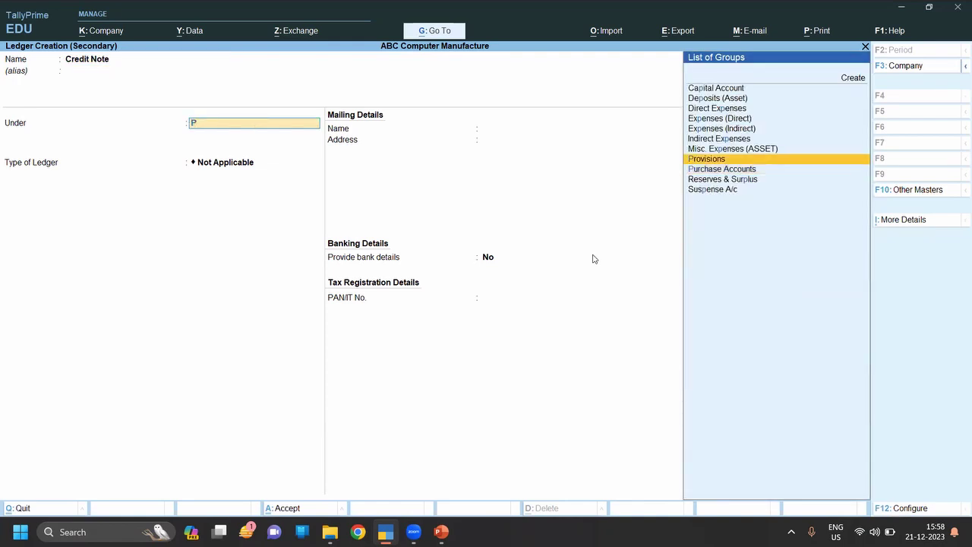
pyautogui.press('Down')
pyautogui.press('Return')
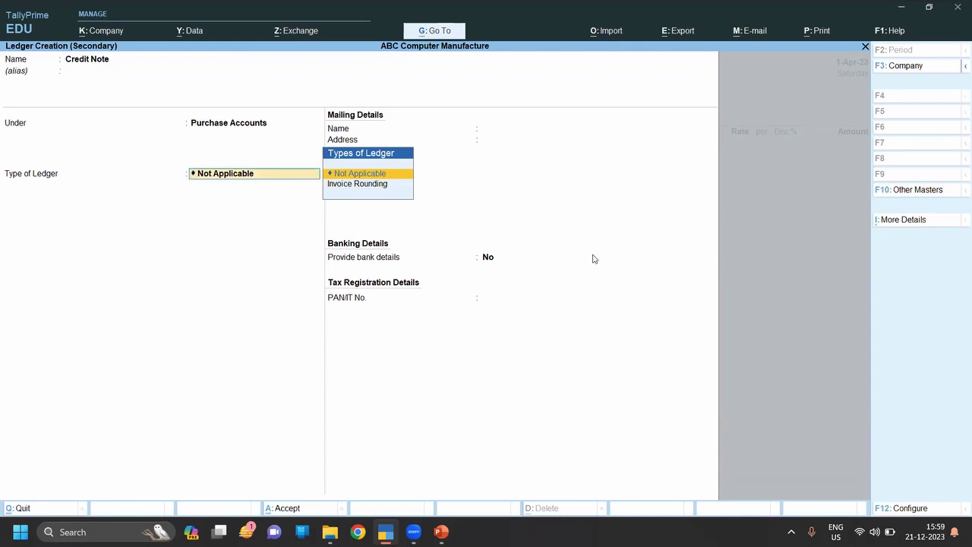
pyautogui.hotkey('ctrl', 'a')
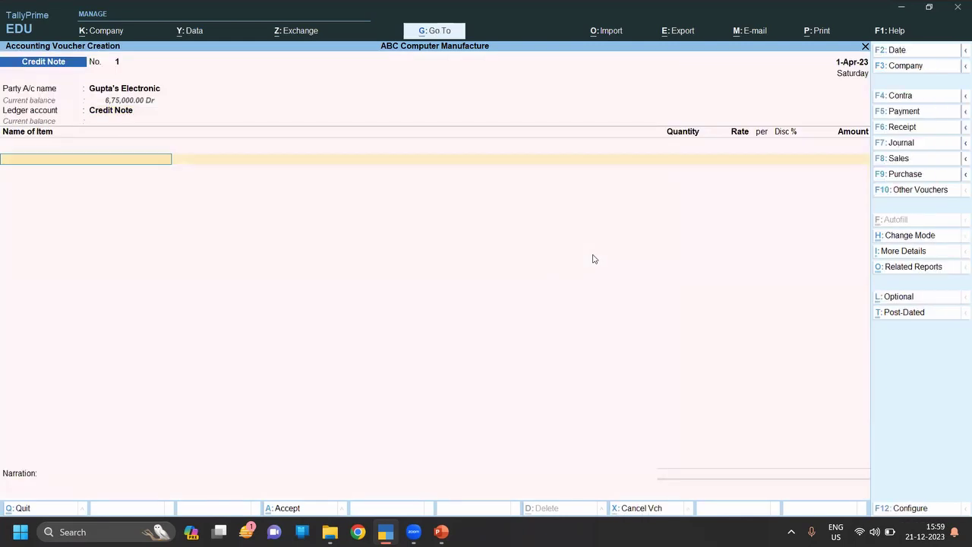
# - Return 5 Computers at 75,000 and settle 3,75,000 against bill 1
pyautogui.write('Computer')
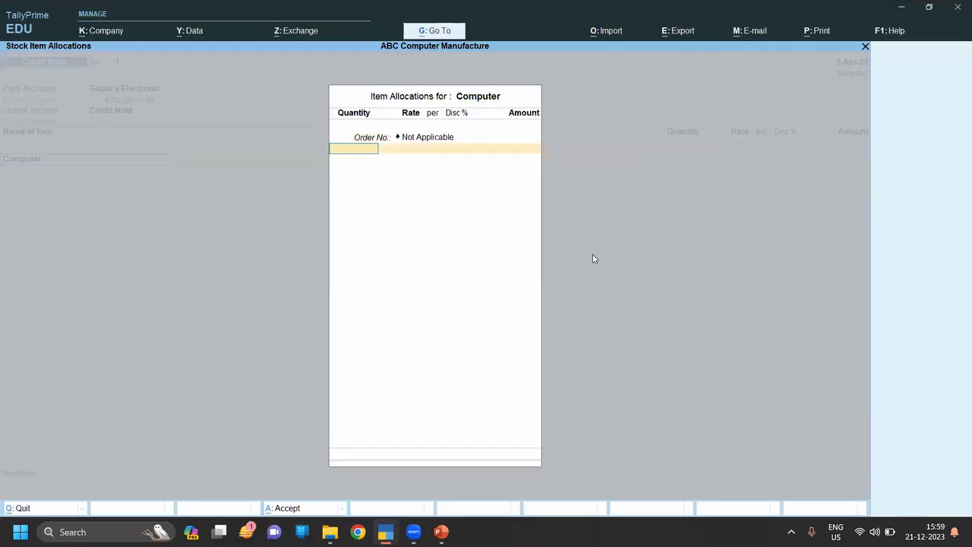
pyautogui.write('5')
pyautogui.press('Return')
pyautogui.press('Return')
pyautogui.press('Return')
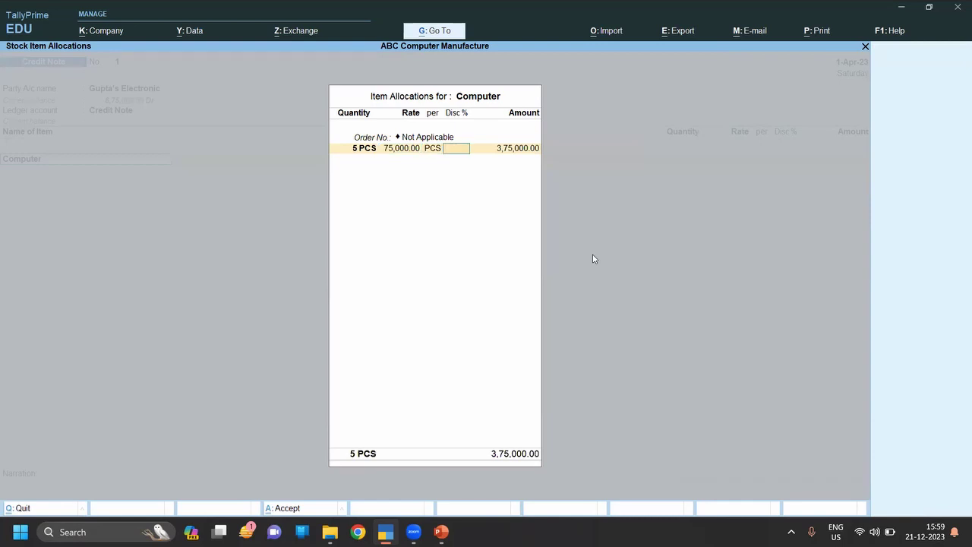
pyautogui.press('Return')
pyautogui.press('Return')
pyautogui.press('Return')
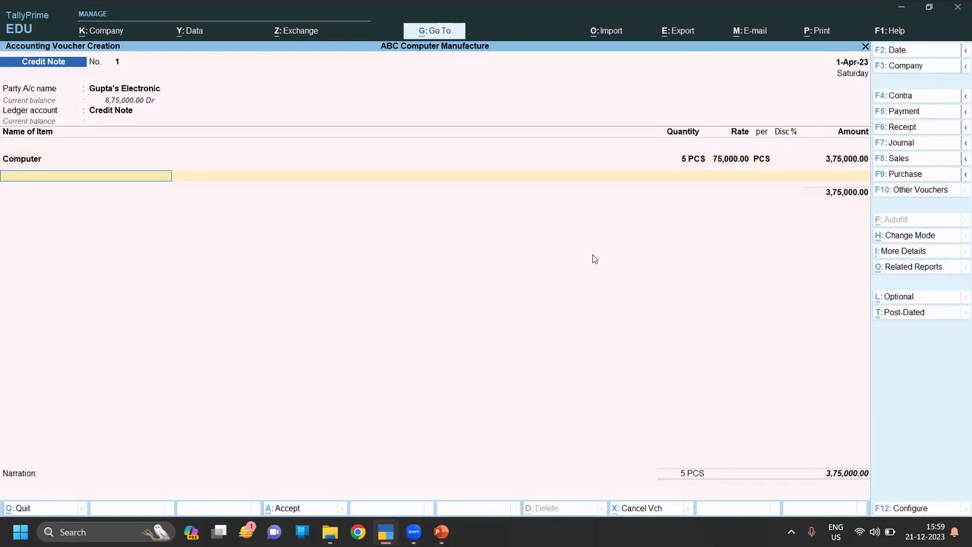
pyautogui.hotkey('ctrl', 'a')
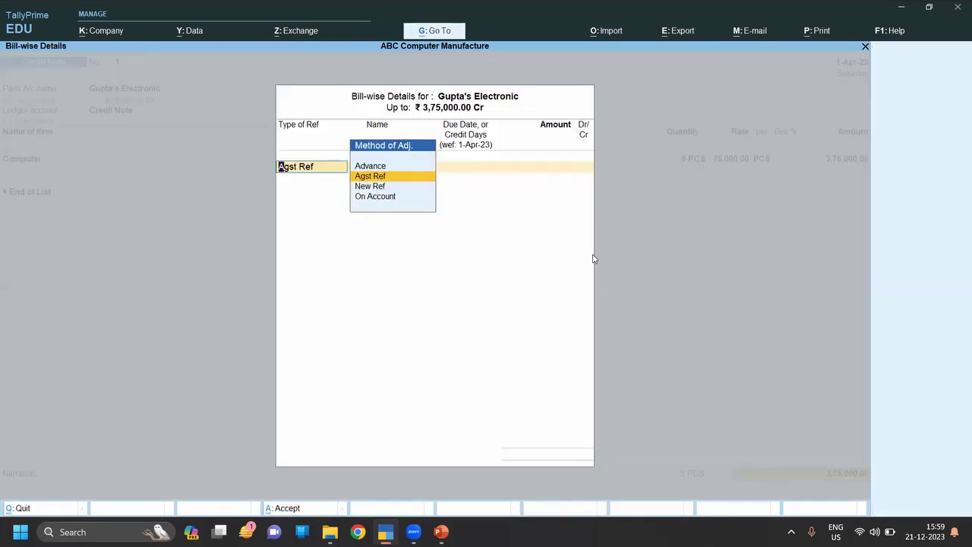
pyautogui.press('Return')
pyautogui.press('Return')
pyautogui.press('Return')
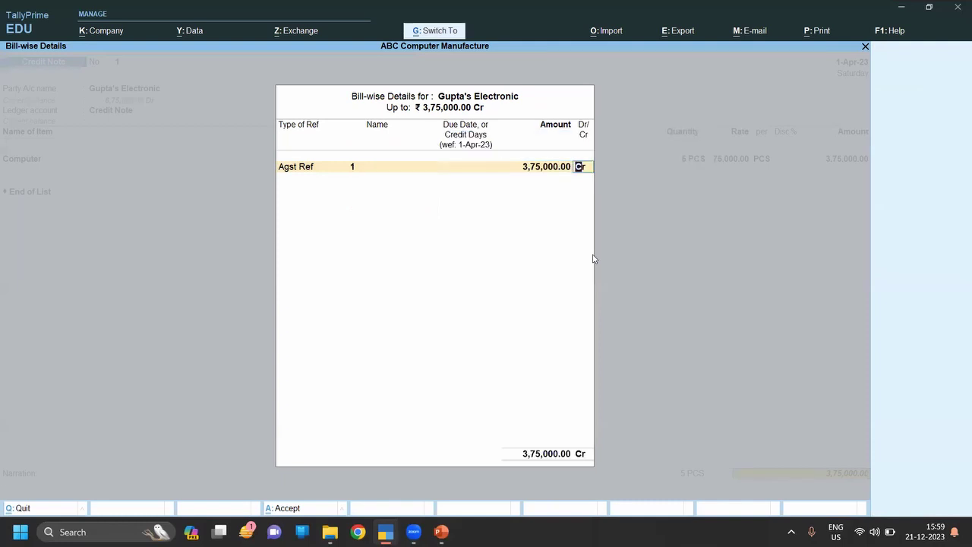
pyautogui.press('Return')
pyautogui.press('Return')
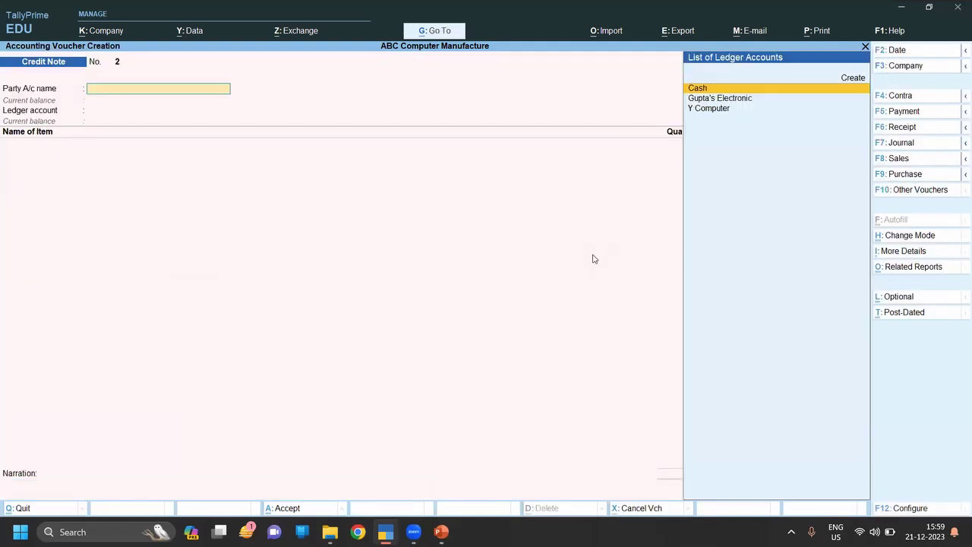
pyautogui.press('Escape')
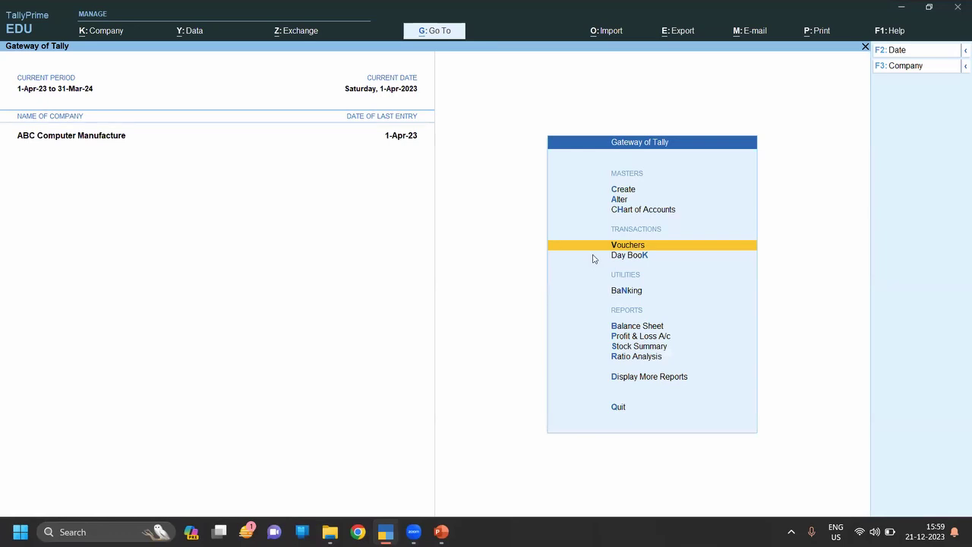
pyautogui.press('d')
pyautogui.press('d')
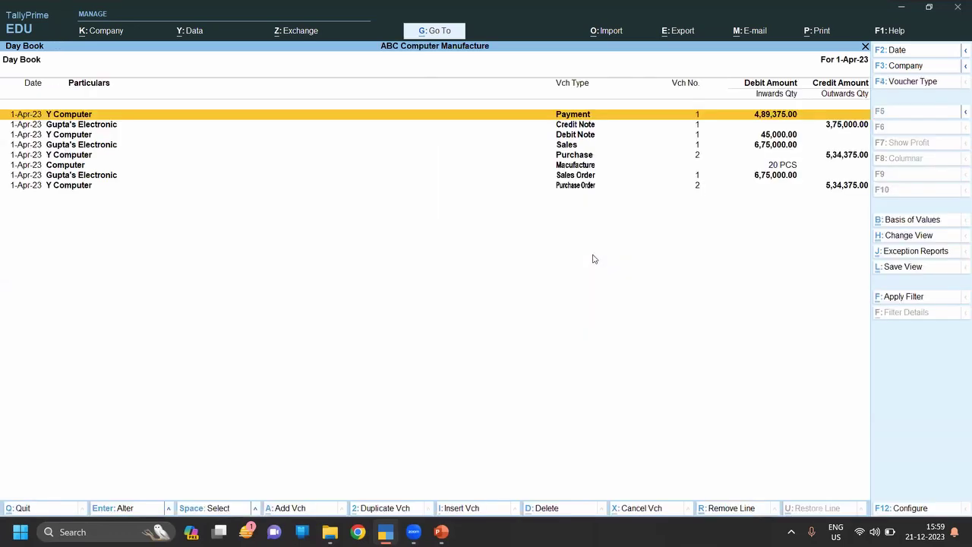
pyautogui.press('Down')
pyautogui.press('Down')
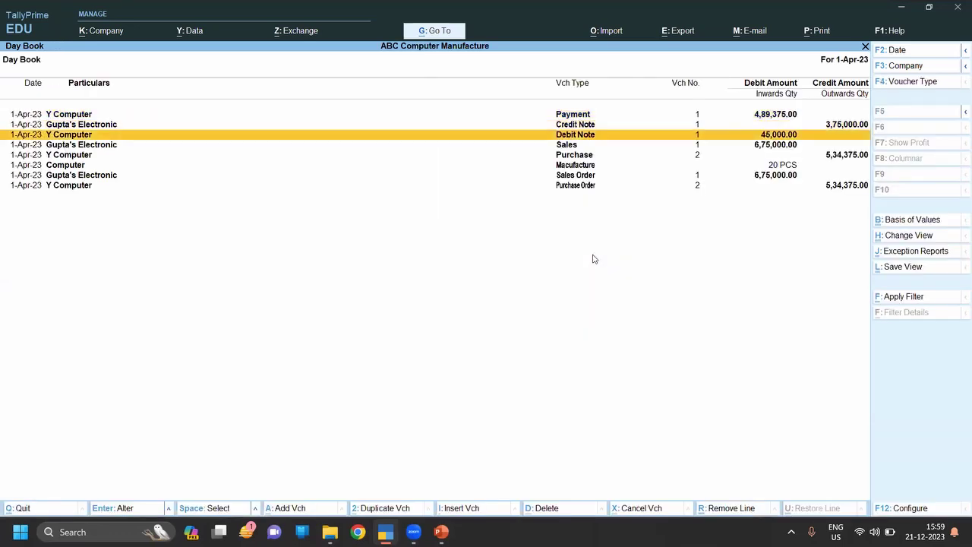
pyautogui.press('Down')
pyautogui.press('Up')
pyautogui.press('Down')
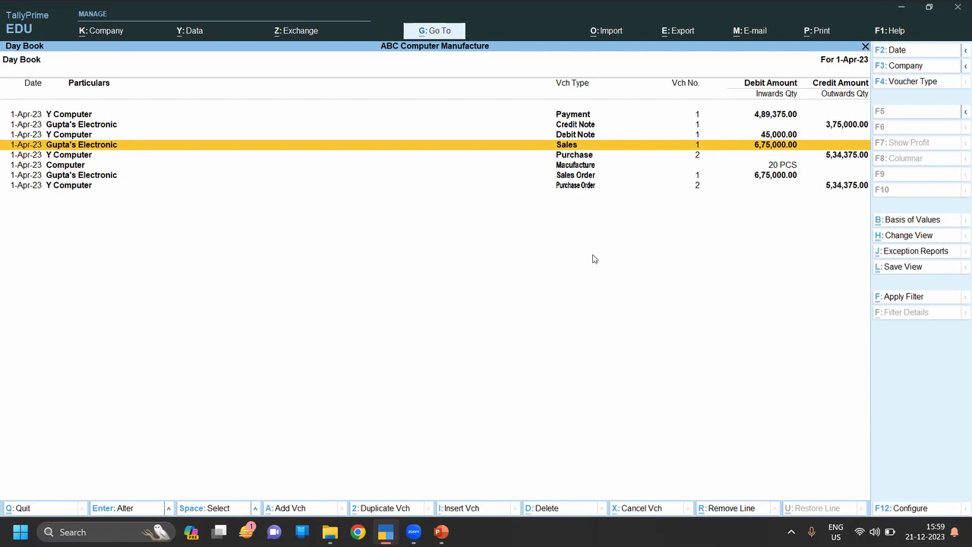
pyautogui.press('Up')
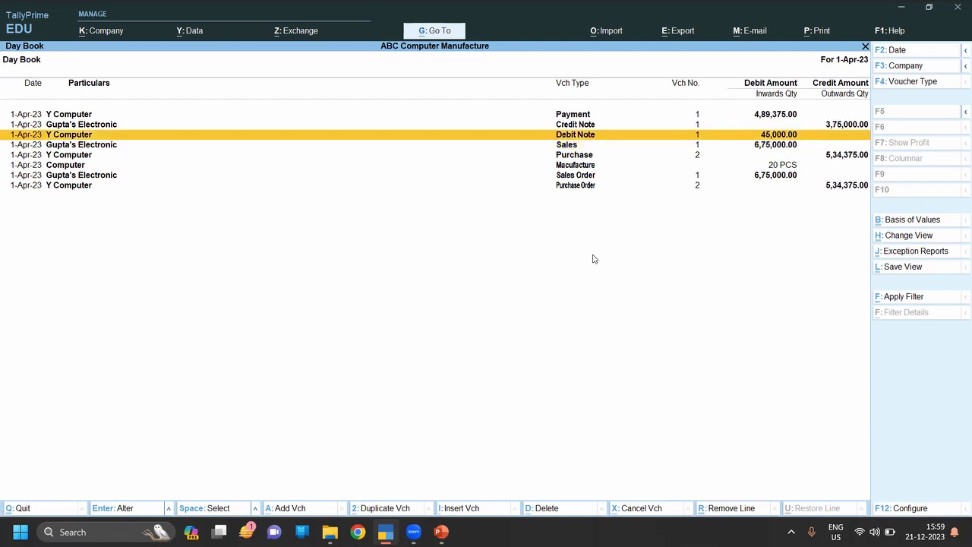
pyautogui.press('Up')
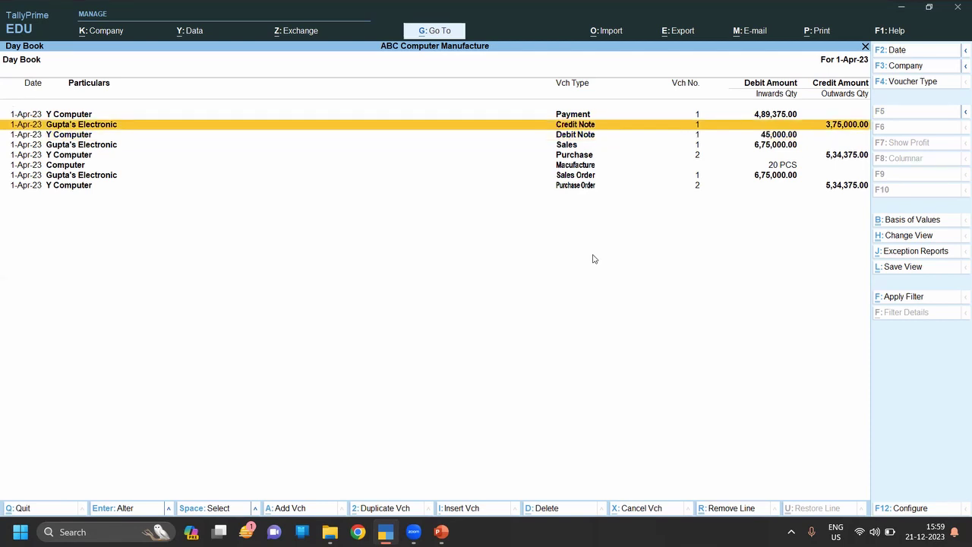
pyautogui.press('Escape')
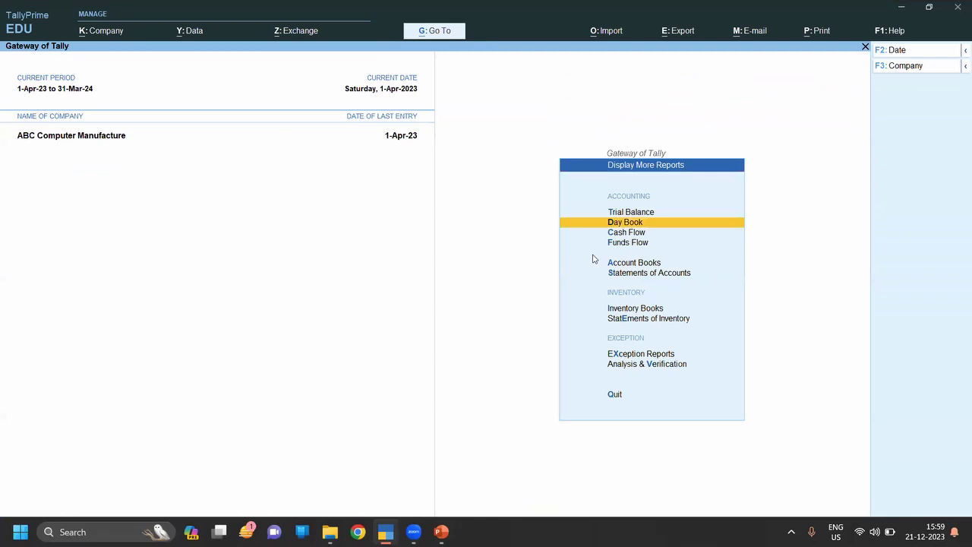
pyautogui.press('Escape')
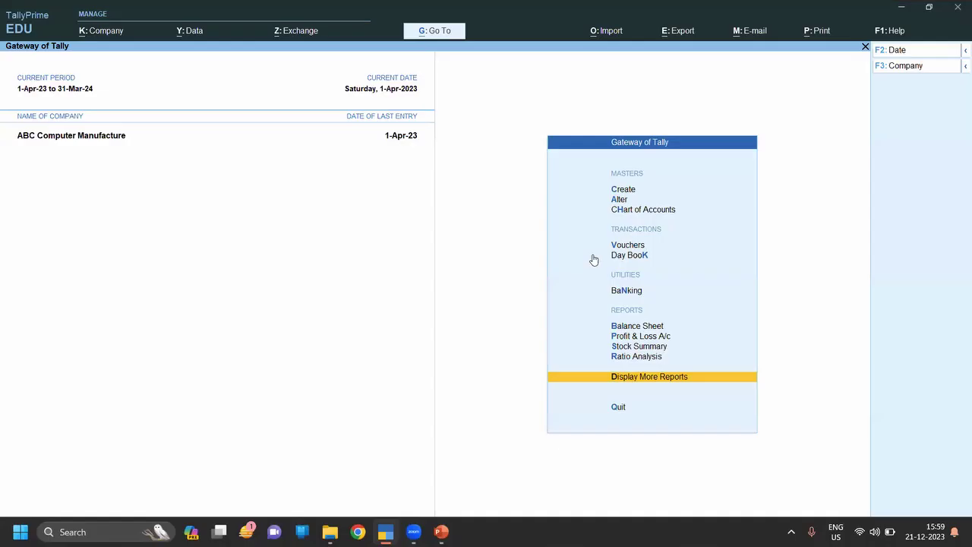
pyautogui.hotkey('ctrl', 'F8')
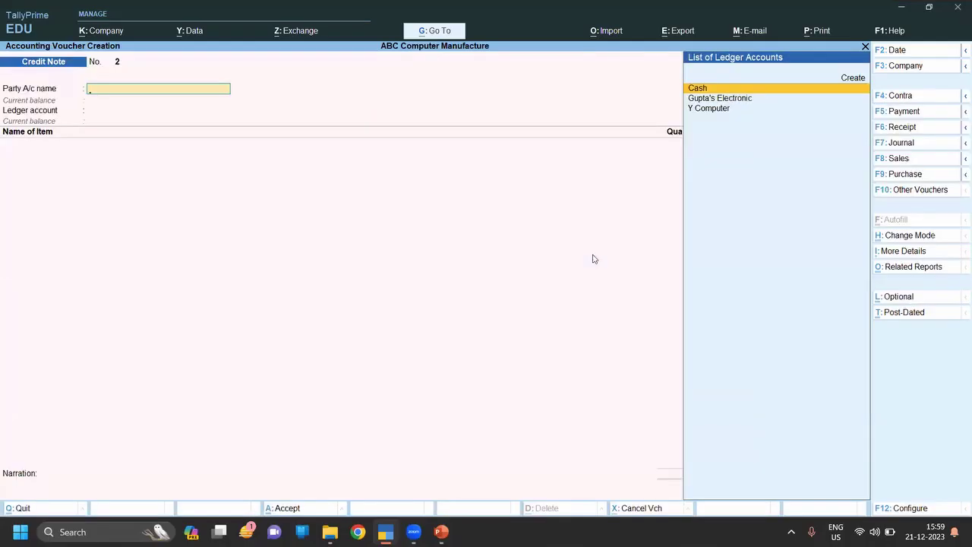
# - Start a Receipt into Cash with Gupta's Electronic as paying party
pyautogui.press('F6')
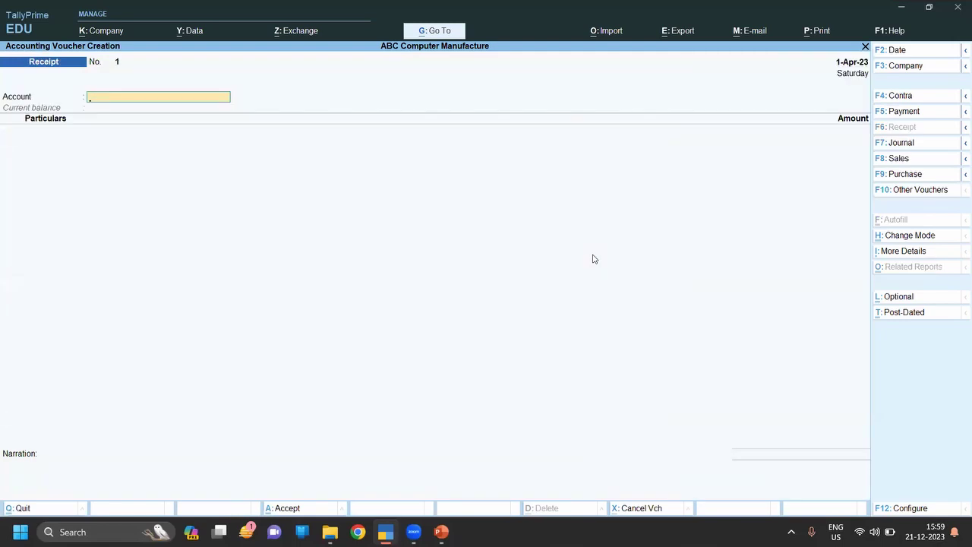
pyautogui.write('c')
pyautogui.press('Return')
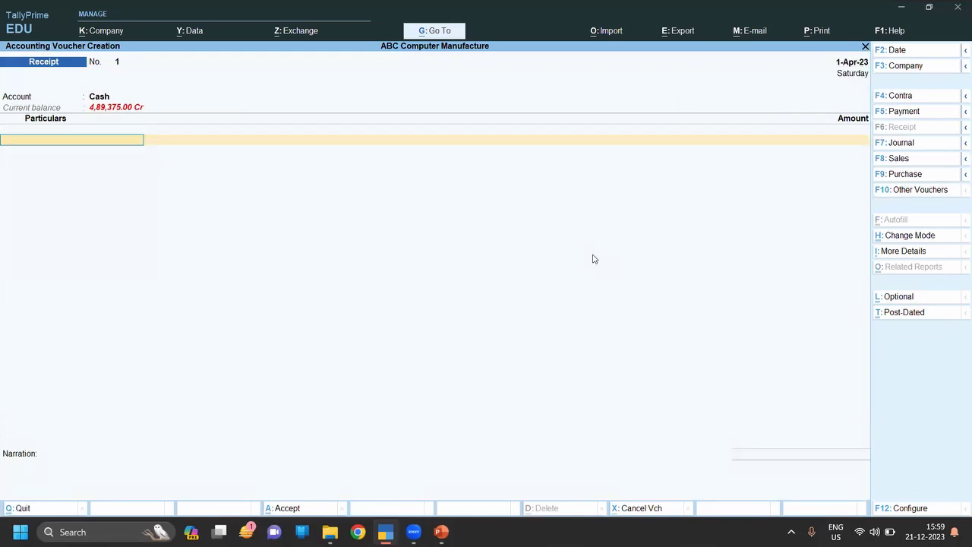
pyautogui.write('g')
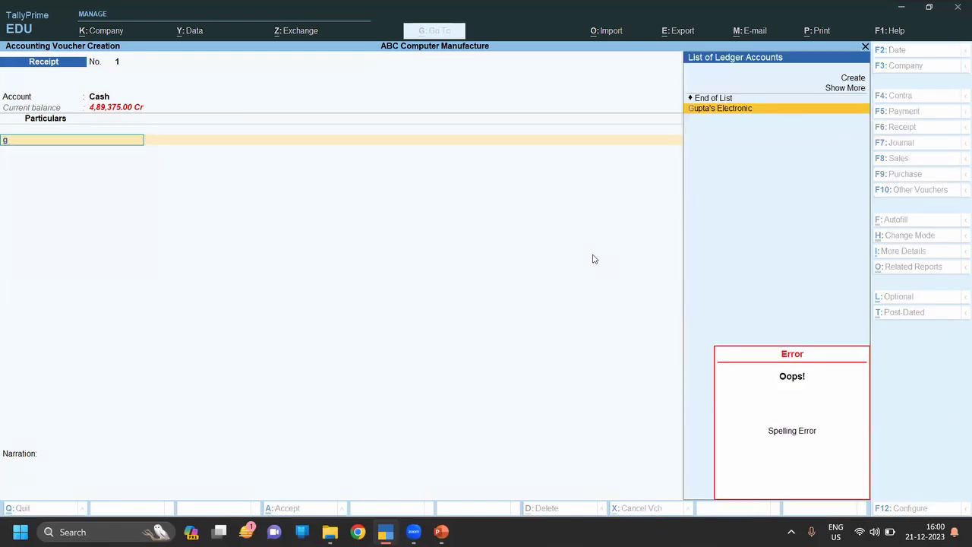
pyautogui.press('Return')
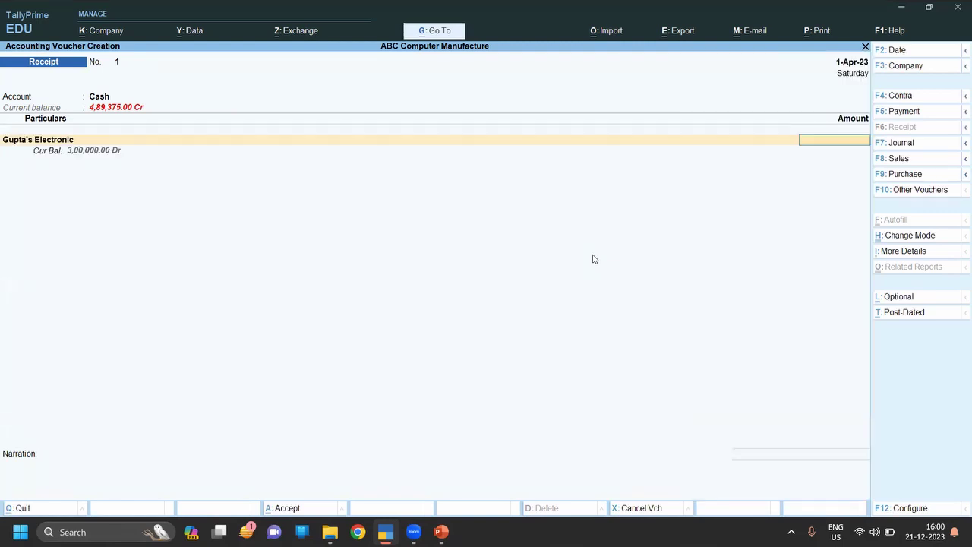
# - Receive 3,00,000 against bill 1, save it, and quit to the main menu
pyautogui.write('3,00,000')
pyautogui.press('Return')
pyautogui.press('Return')
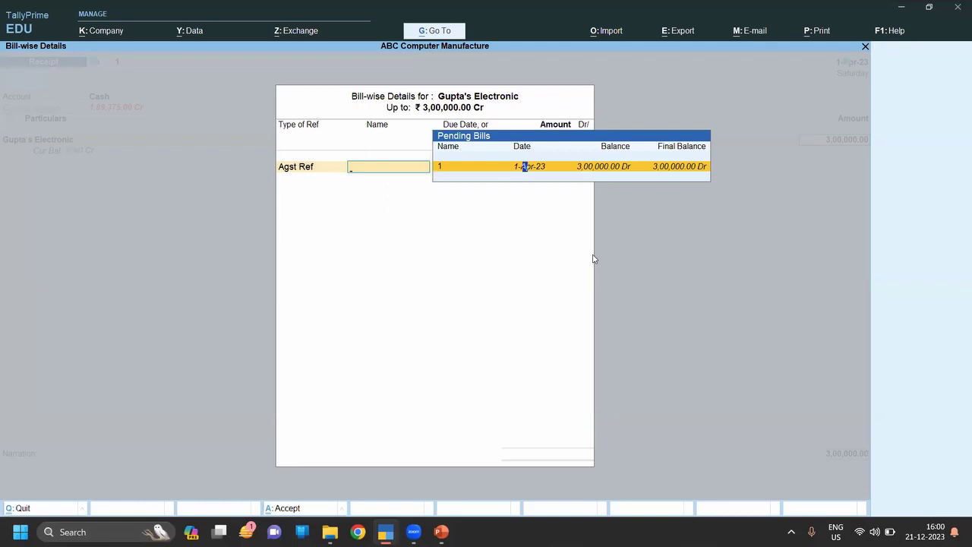
pyautogui.press('Return')
pyautogui.press('Return')
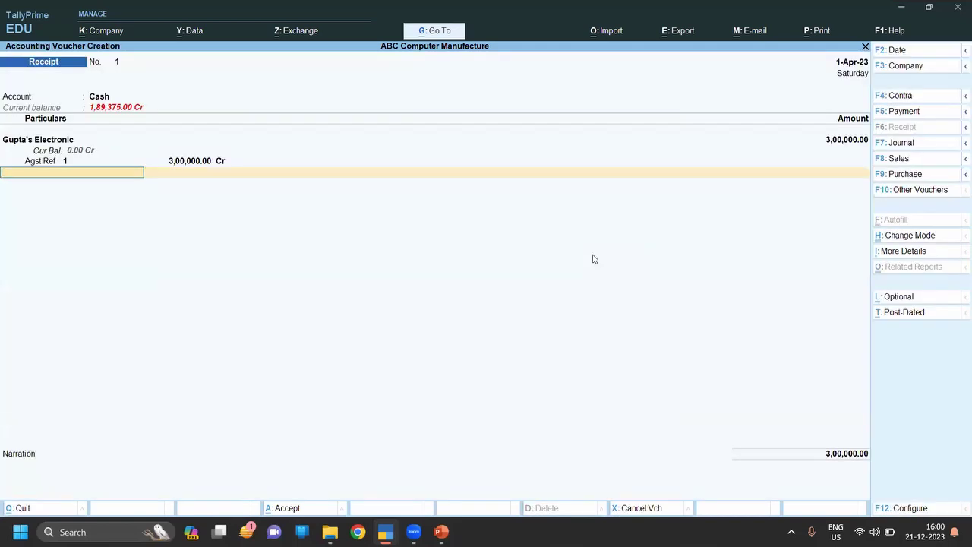
pyautogui.hotkey('ctrl', 'a')
pyautogui.press('Escape')
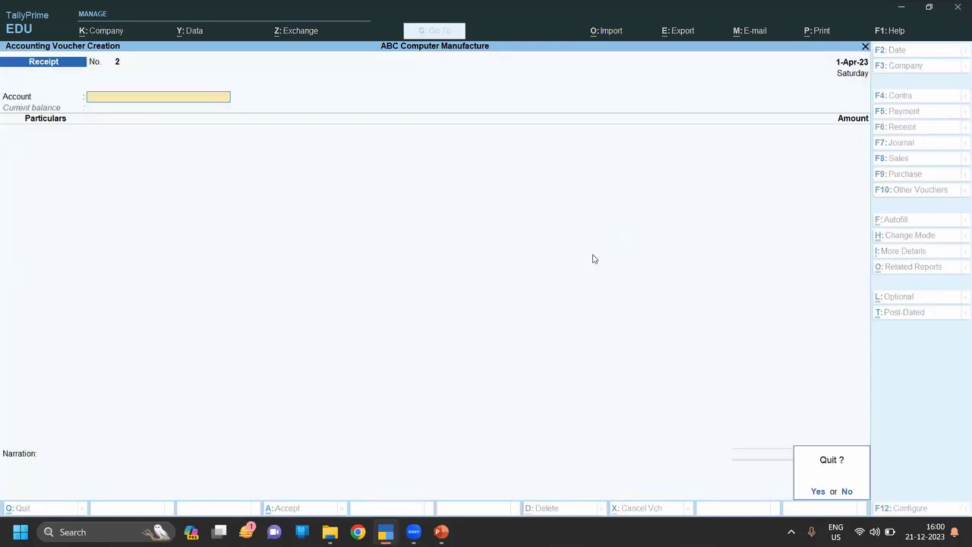
pyautogui.press('y')
pyautogui.press('Down')
pyautogui.press('Down')
# - Open the Day Book and inspect the Gupta's Electronic receipt and credit note rows
pyautogui.press('Down')
pyautogui.press('Down')
pyautogui.press('Down')
pyautogui.press('Down')
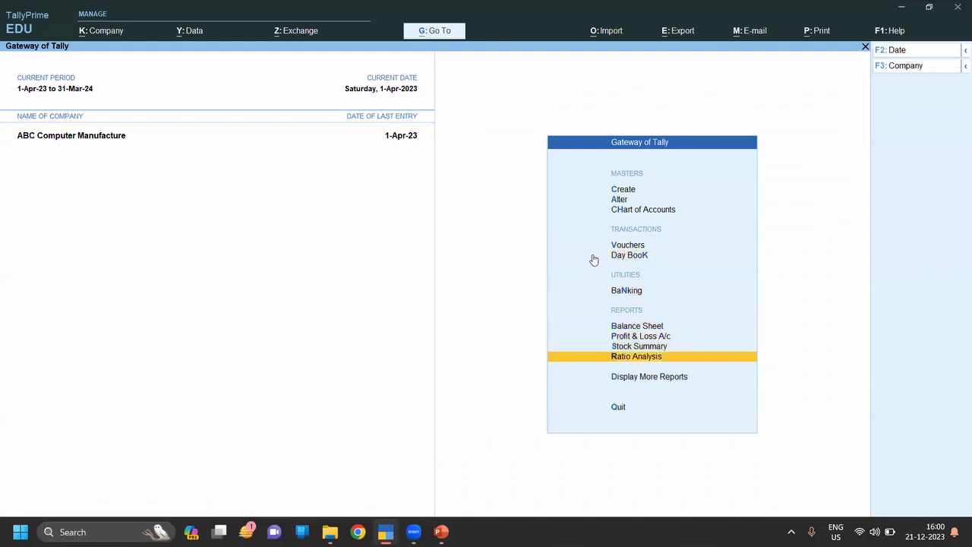
pyautogui.press('Down')
pyautogui.press('Return')
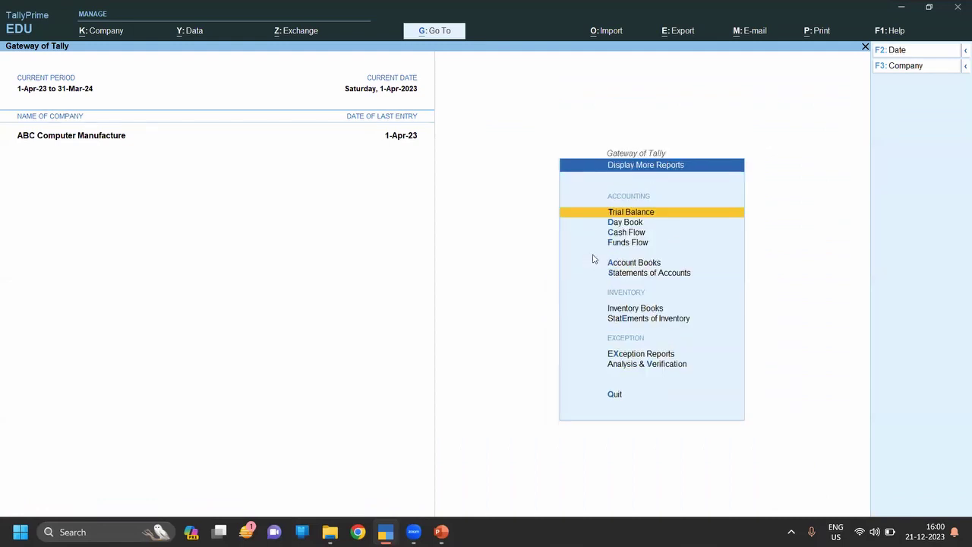
pyautogui.press('Down')
pyautogui.press('Down')
pyautogui.press('Up')
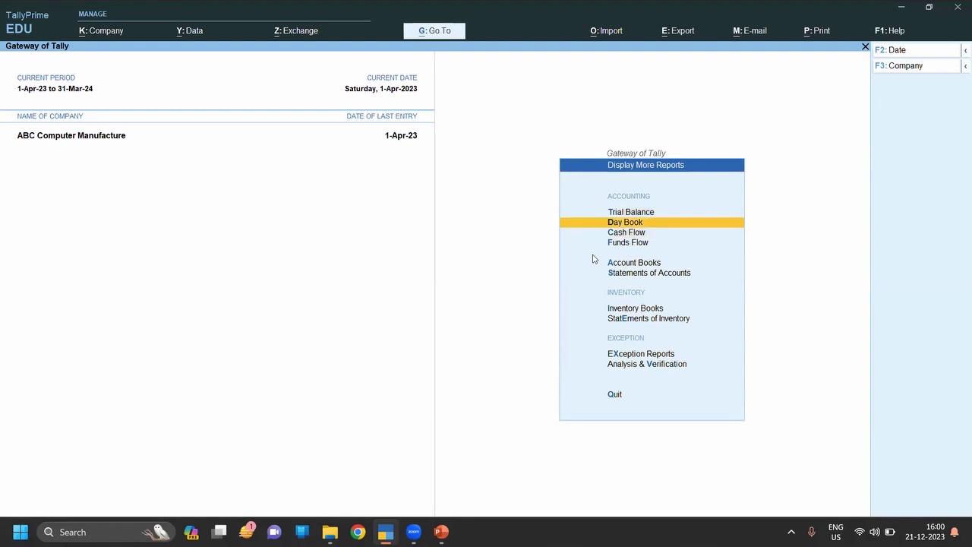
pyautogui.press('Return')
pyautogui.press('Down')
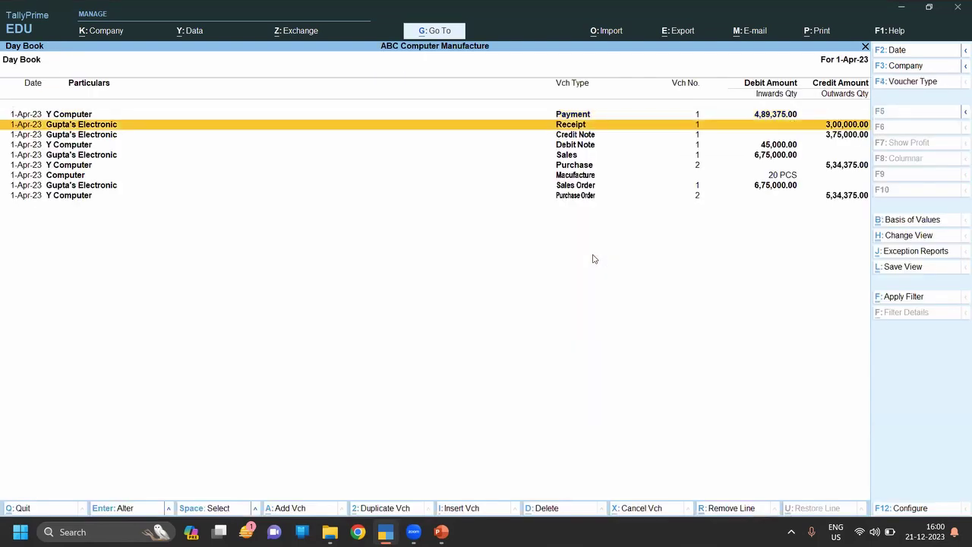
pyautogui.press('Down')
pyautogui.press('Down')
pyautogui.press('Down')
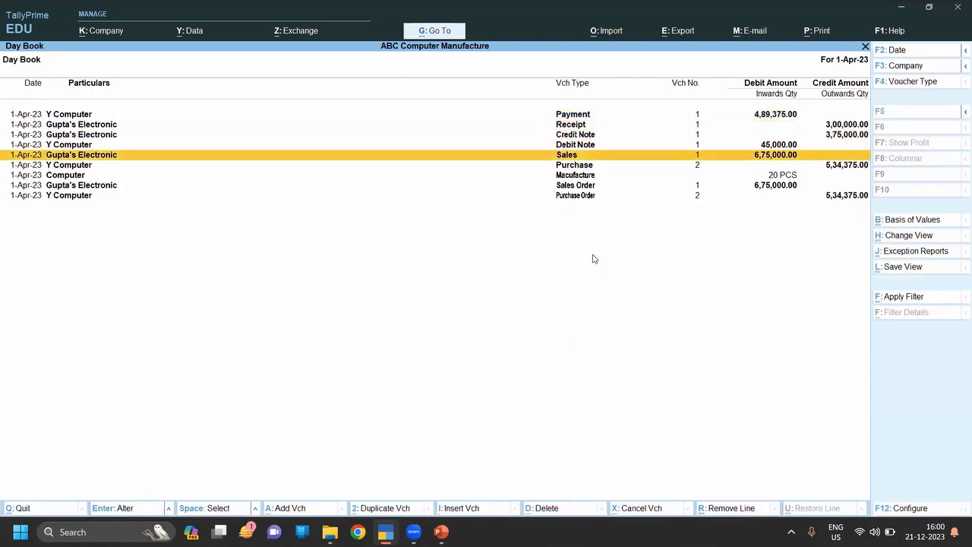
pyautogui.press('Up')
pyautogui.press('Up')
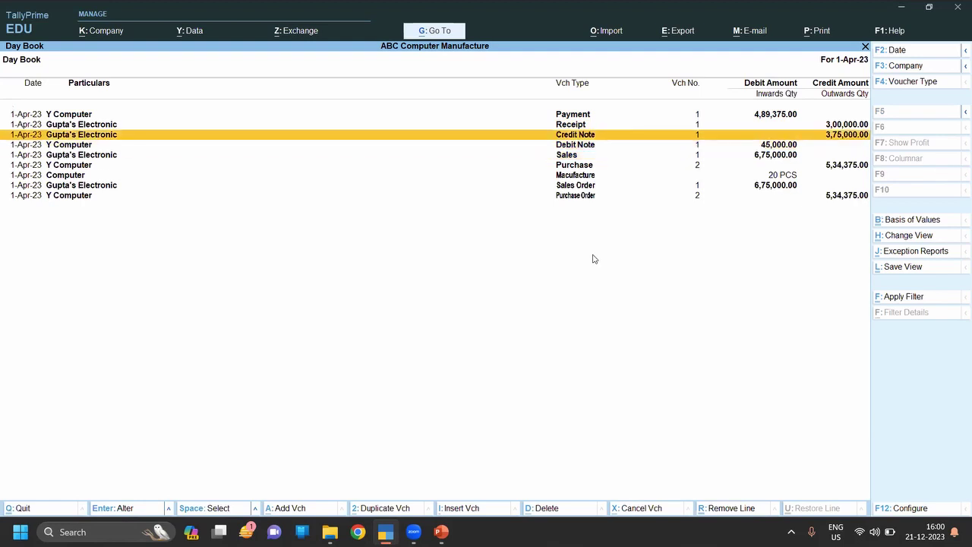
pyautogui.press('Up')
pyautogui.press('Down')
pyautogui.press('Up')
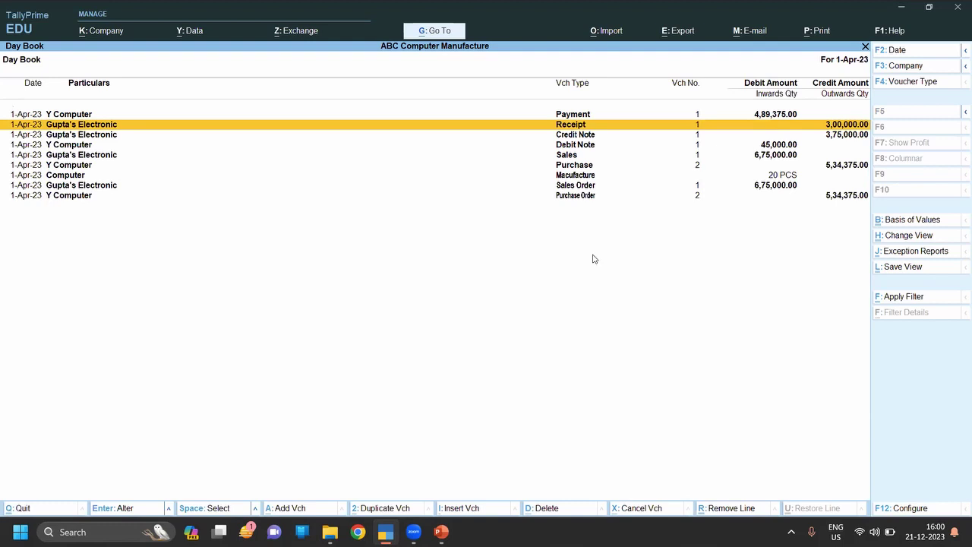
pyautogui.press('Escape')
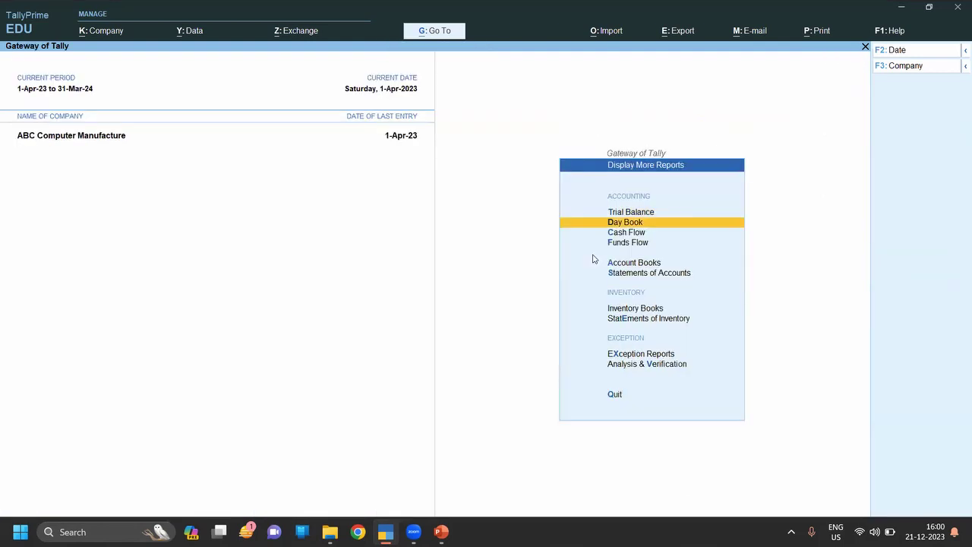